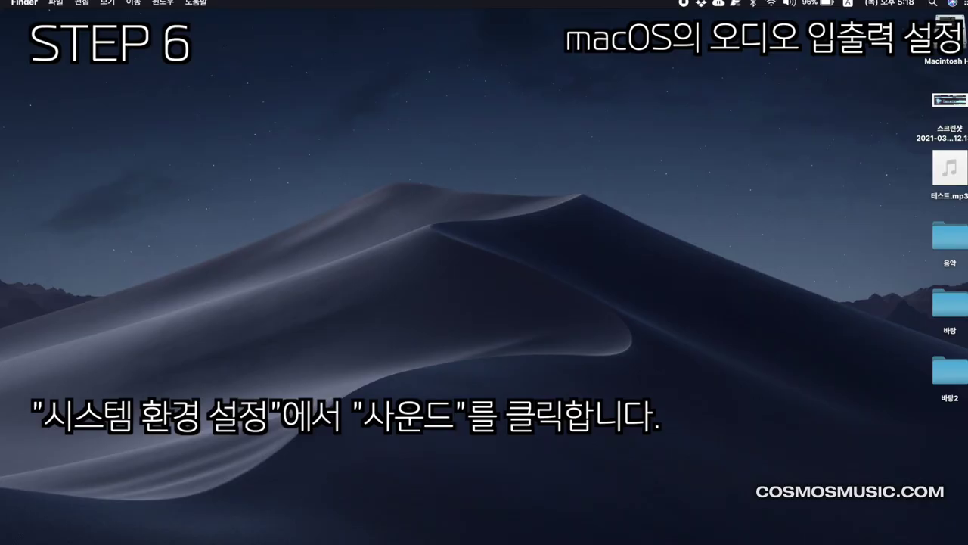
- Open the macOS Sound preferences and set sound effects to play through TD-27
{"action": "key", "text": "F4"}
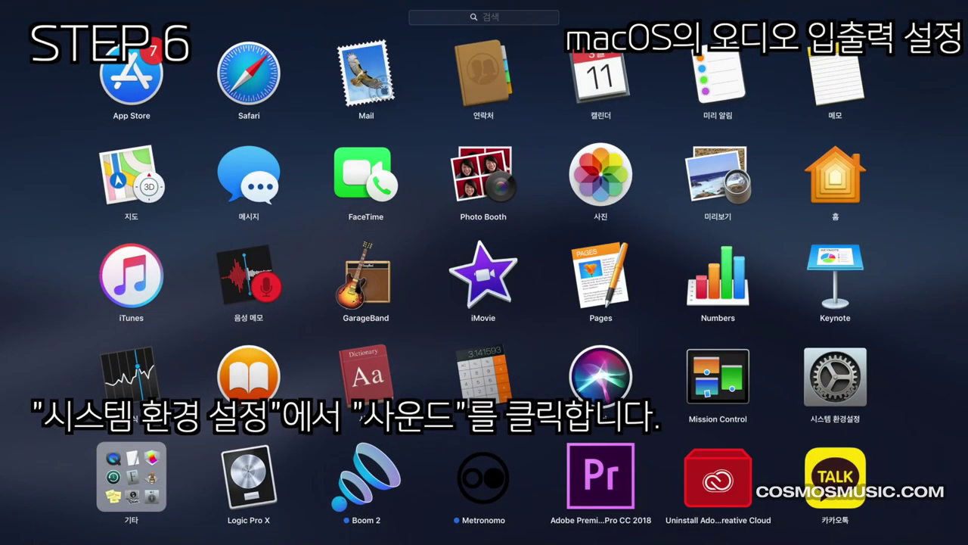
{"action": "left_click", "coordinate": [830, 391]}
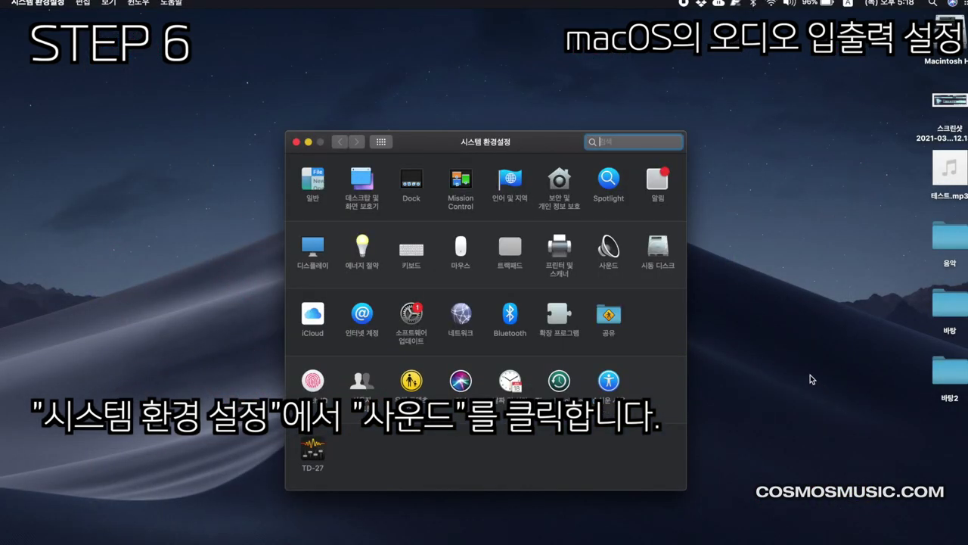
{"action": "left_click", "coordinate": [609, 249]}
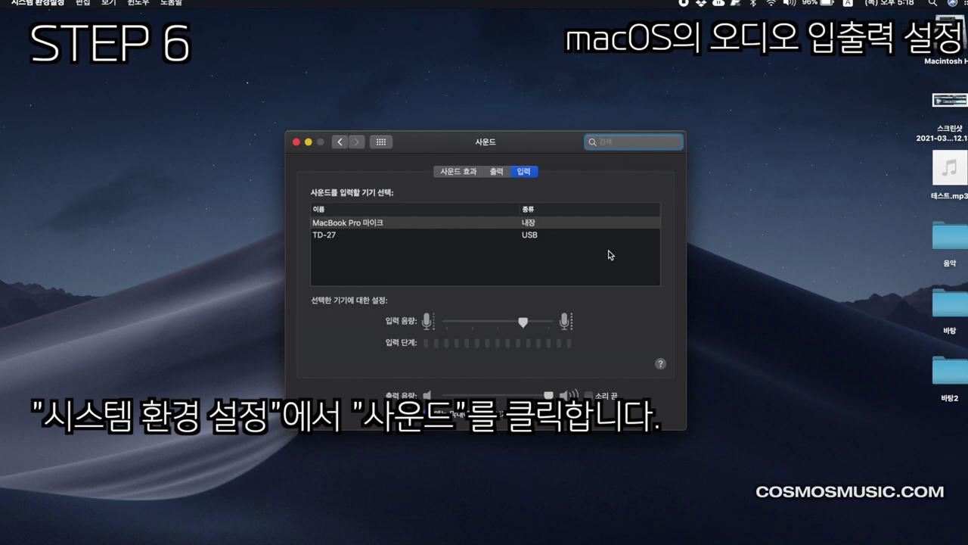
{"action": "left_click", "coordinate": [453, 173]}
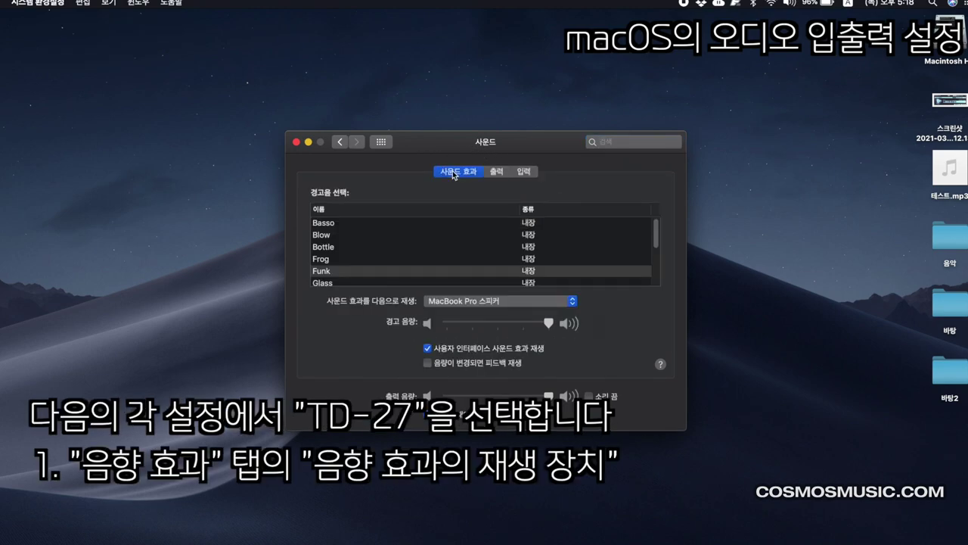
{"action": "left_click", "coordinate": [573, 301]}
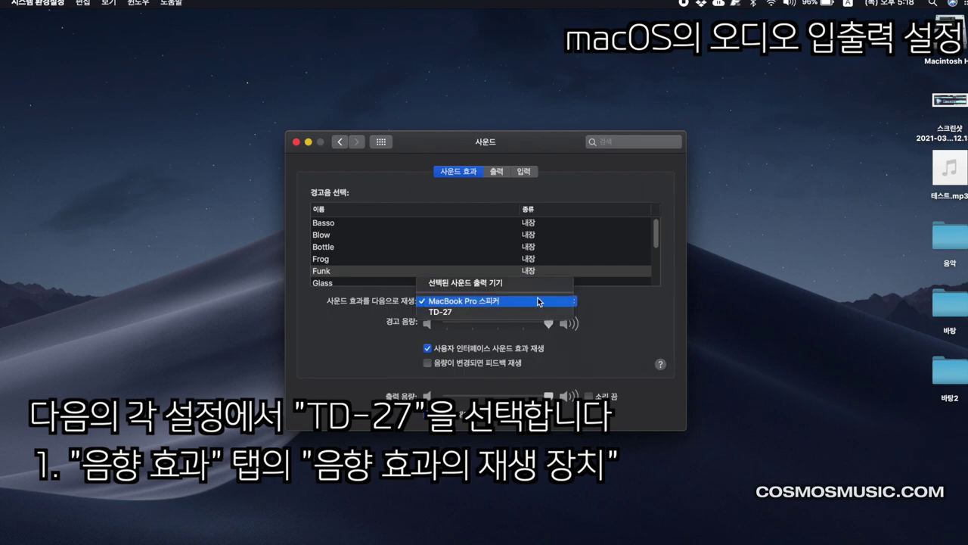
{"action": "left_click", "coordinate": [455, 313]}
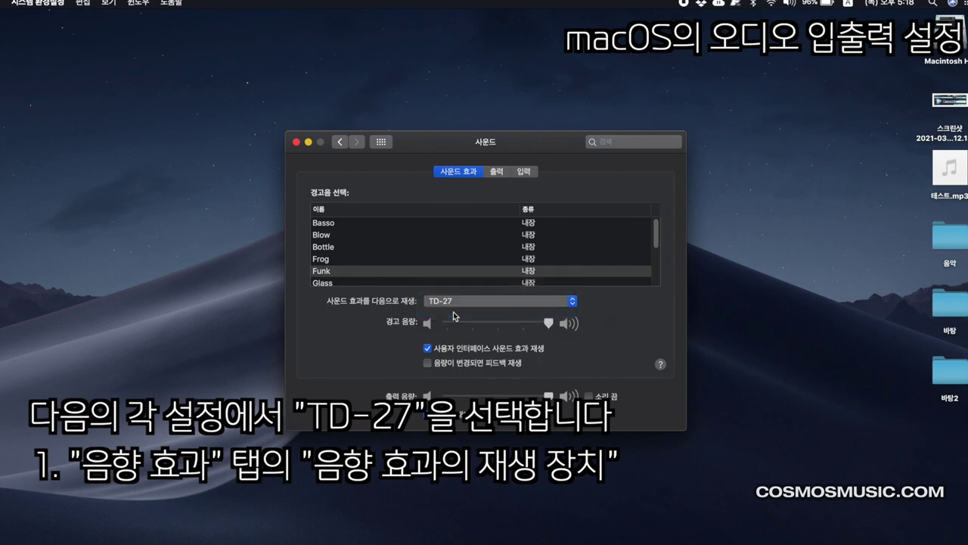
- Choose TD-27 as both the sound output and input device, and close the preferences
{"action": "left_click", "coordinate": [495, 173]}
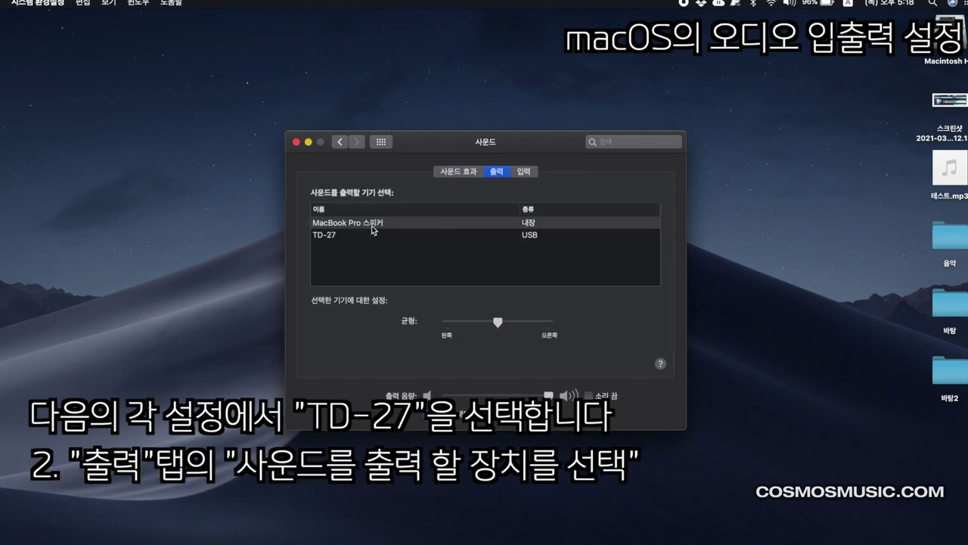
{"action": "left_click", "coordinate": [335, 238]}
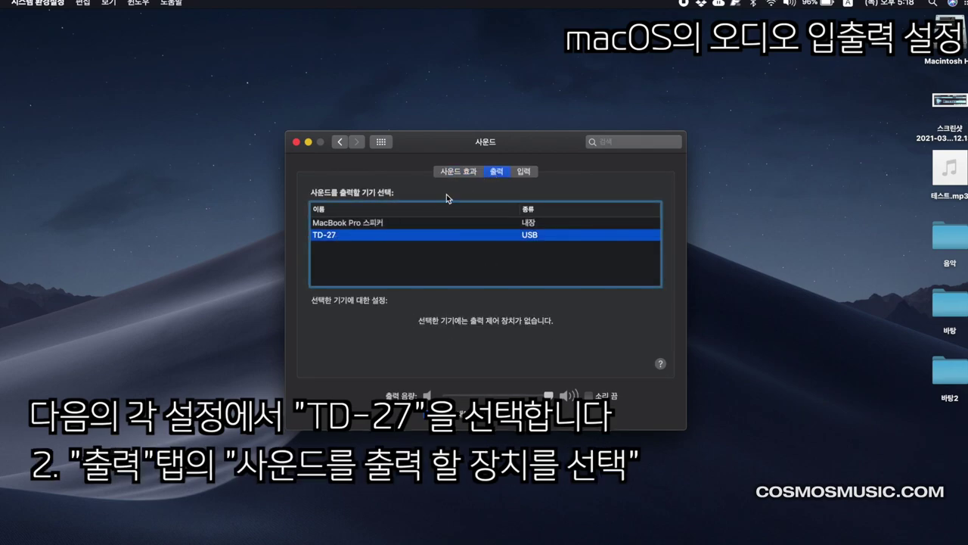
{"action": "left_click", "coordinate": [524, 175]}
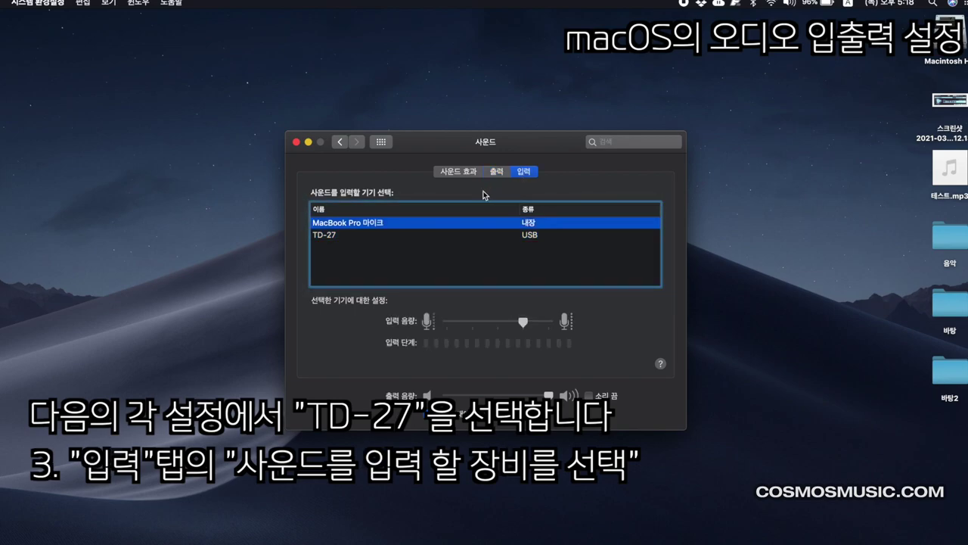
{"action": "left_click", "coordinate": [327, 239]}
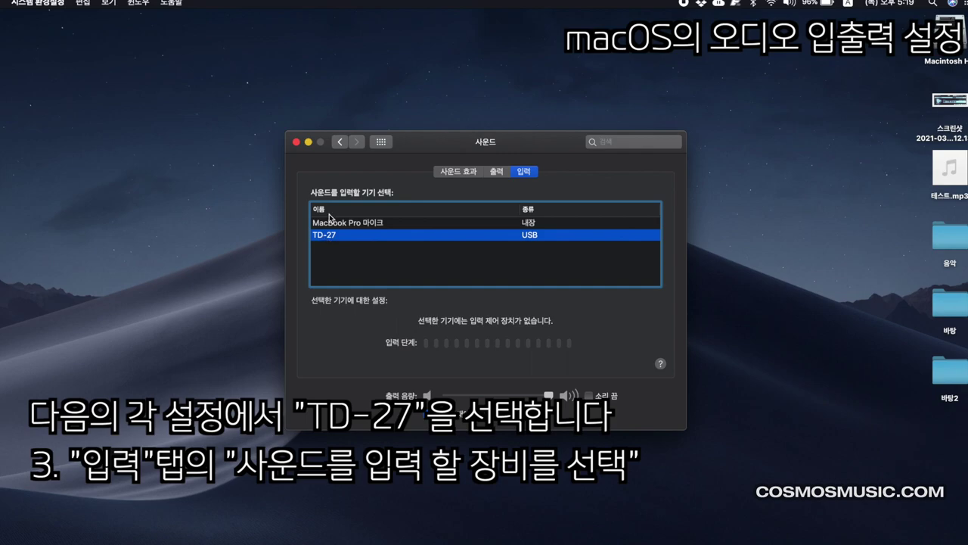
{"action": "left_click", "coordinate": [297, 142]}
- Search the Applications folder for 유틸리티 and launch 오디오 MIDI 설정 (Audio MIDI Setup) from the Utilities folder
{"action": "left_click", "coordinate": [315, 265]}
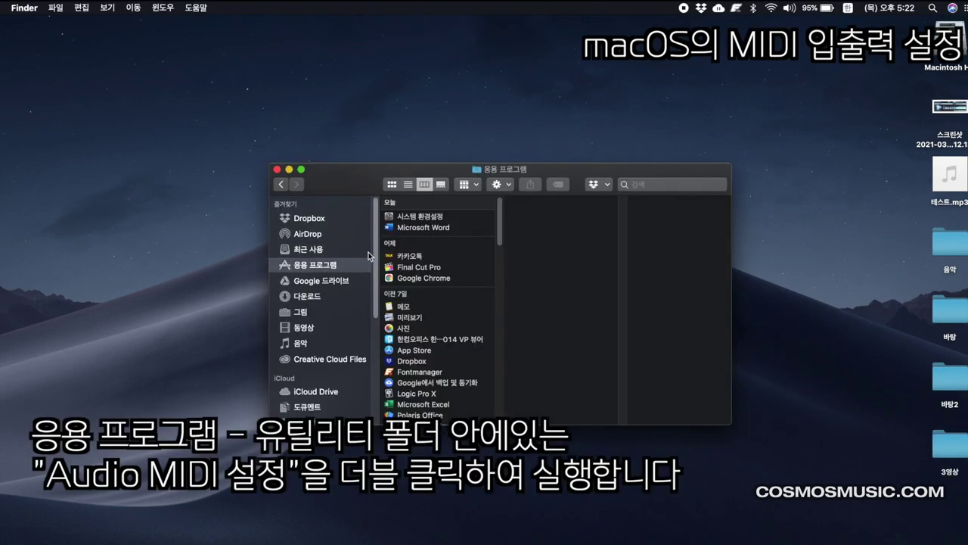
{"action": "left_click", "coordinate": [646, 188]}
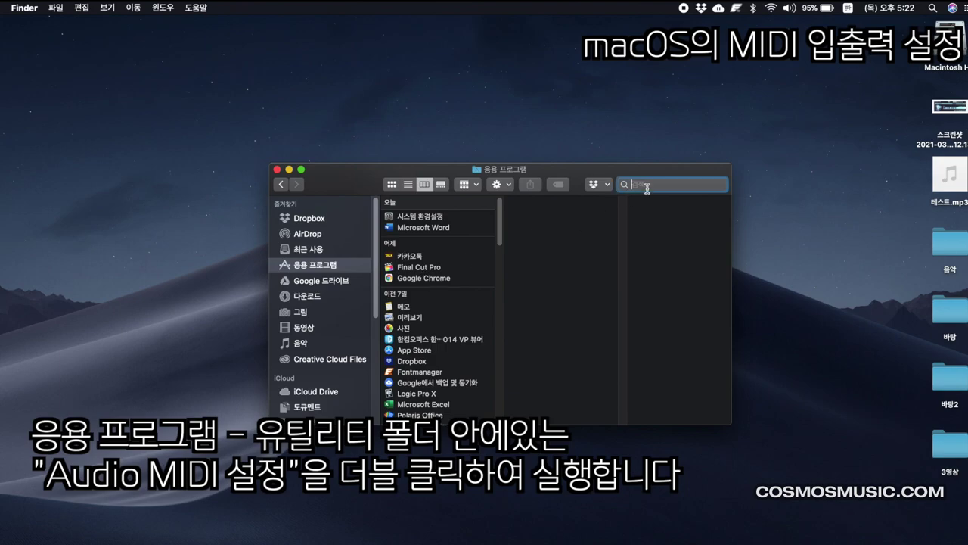
{"action": "type", "text": "유틸리티"}
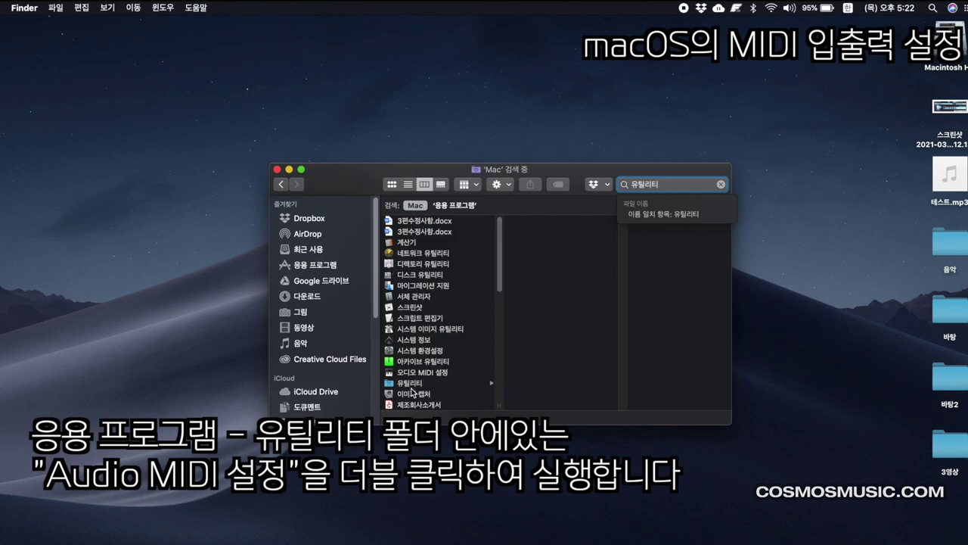
{"action": "left_click", "coordinate": [414, 384]}
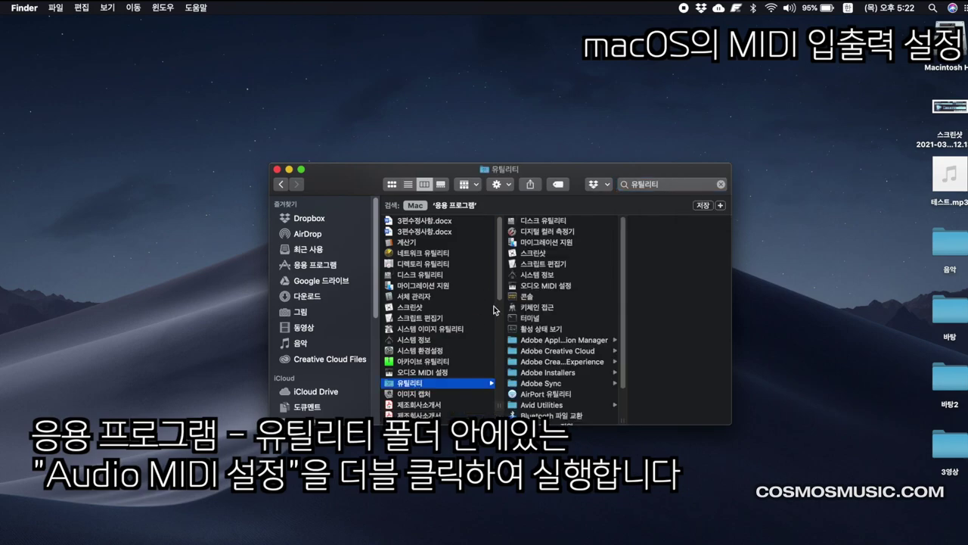
{"action": "left_click", "coordinate": [571, 286]}
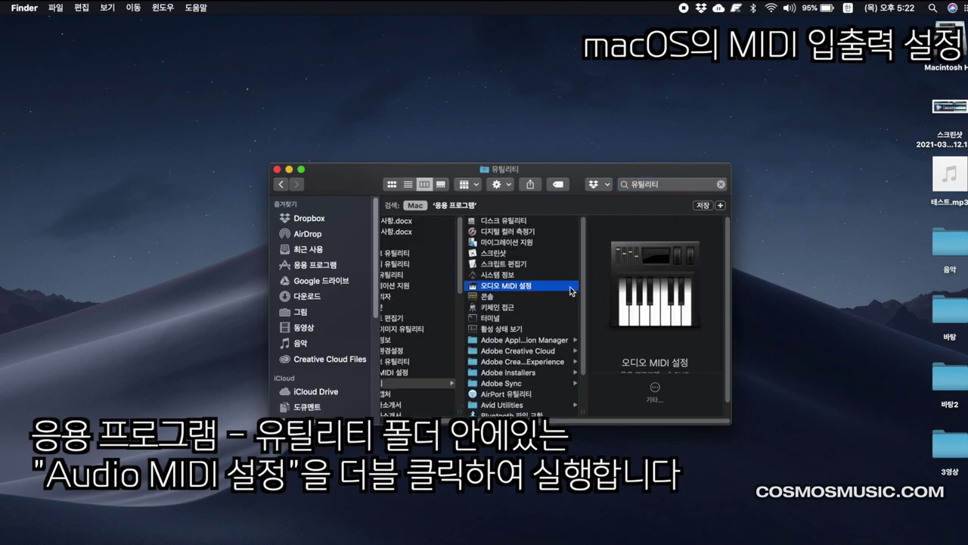
{"action": "double_click", "coordinate": [519, 288]}
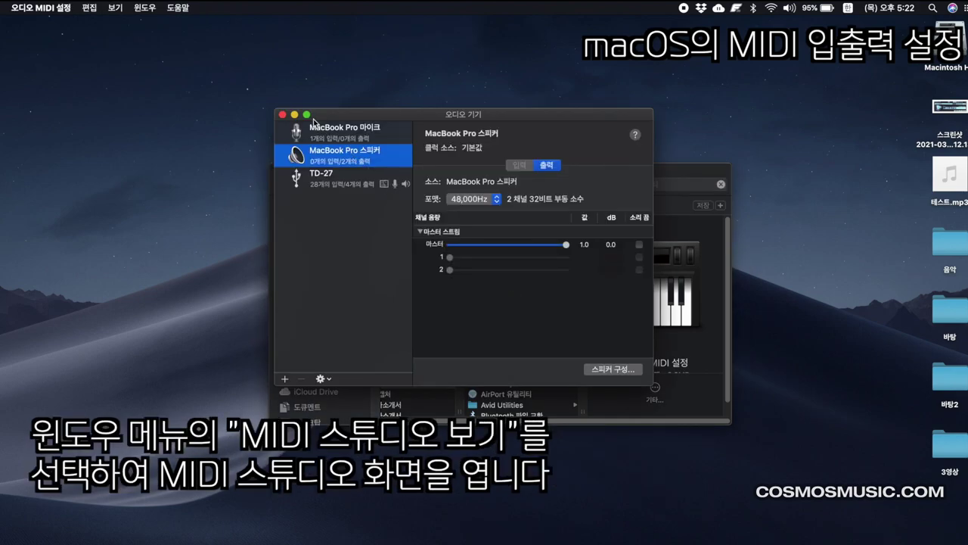
- Show the MIDI Studio window and reposition it on the desktop
{"action": "left_click", "coordinate": [144, 7]}
{"action": "left_click", "coordinate": [177, 35]}
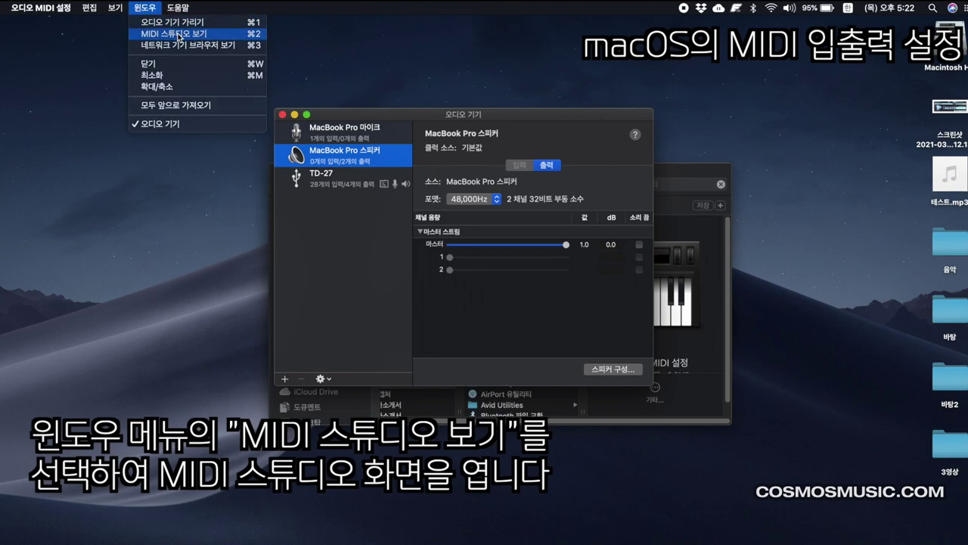
{"action": "left_click_drag", "start_coordinate": [737, 149], "coordinate": [505, 153]}
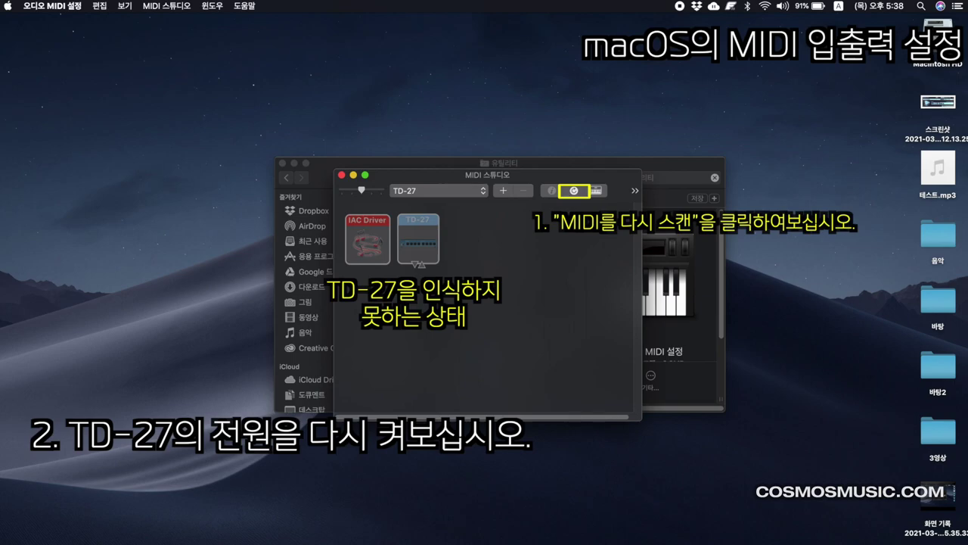
- Remove the greyed-out TD-27 device from MIDI Studio and add a new external device
{"action": "left_click", "coordinate": [422, 229]}
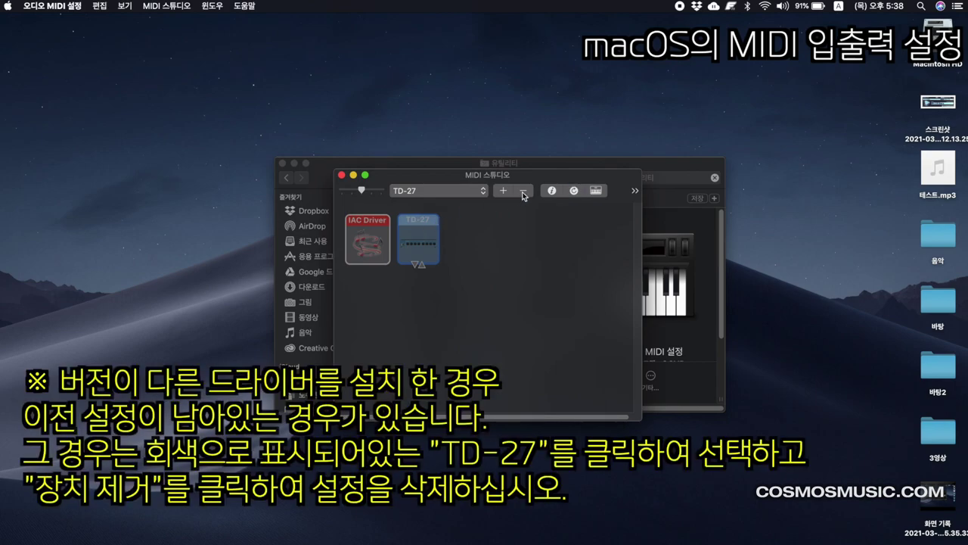
{"action": "left_click", "coordinate": [522, 193]}
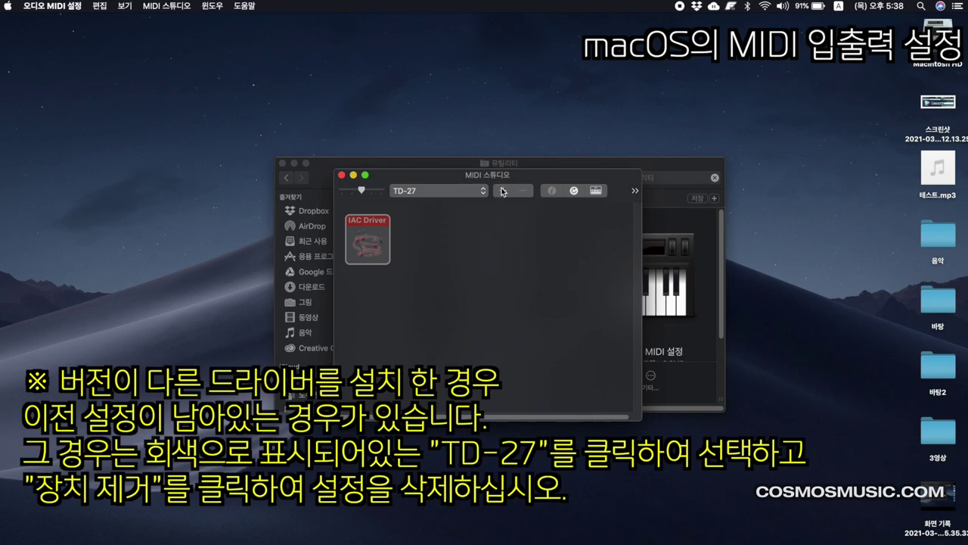
{"action": "left_click", "coordinate": [503, 191]}
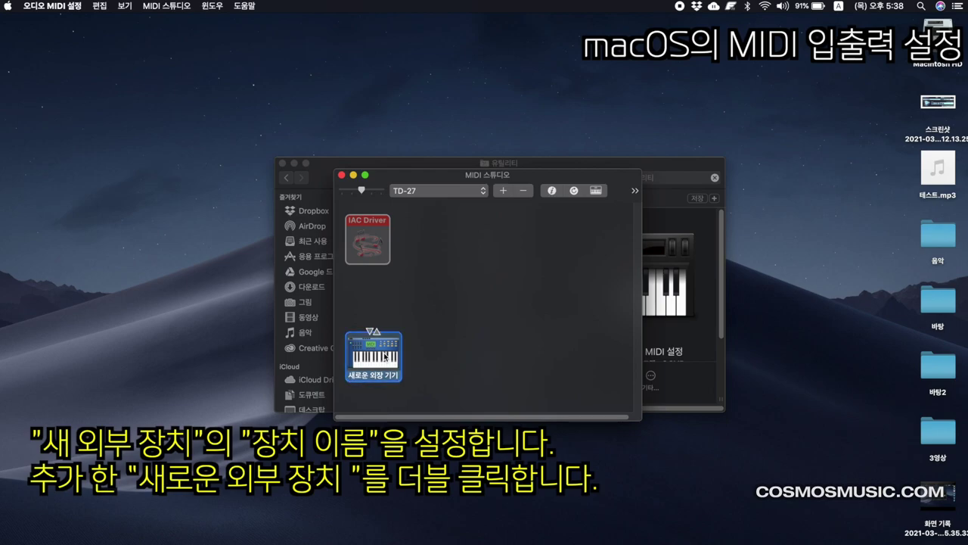
- Set the new external device's name to TD-27, apply the change and close its properties
{"action": "double_click", "coordinate": [385, 356]}
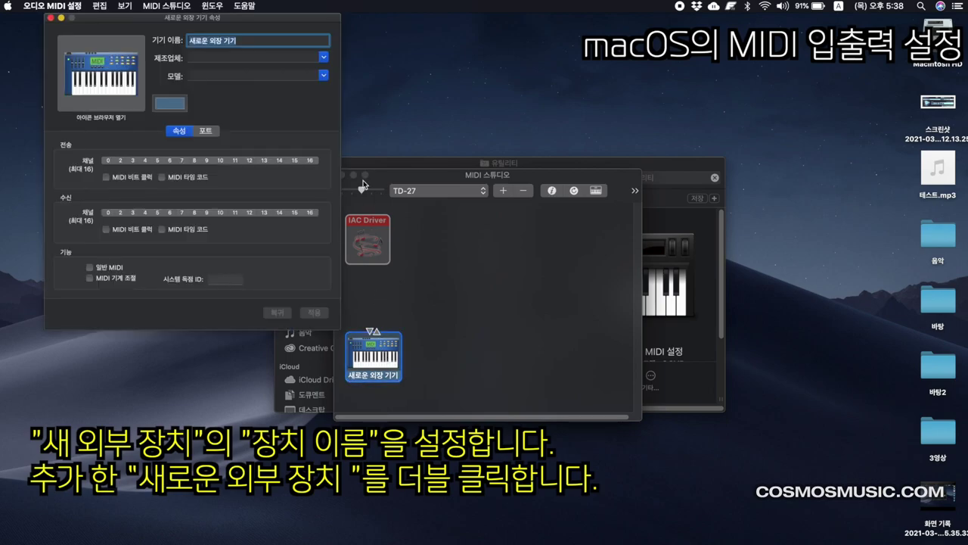
{"action": "type", "text": "T"}
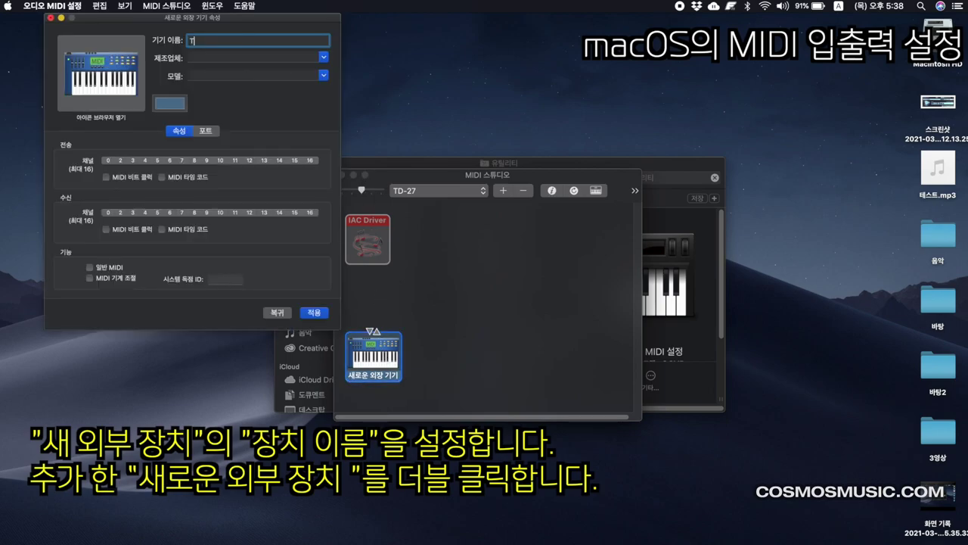
{"action": "type", "text": "D-27"}
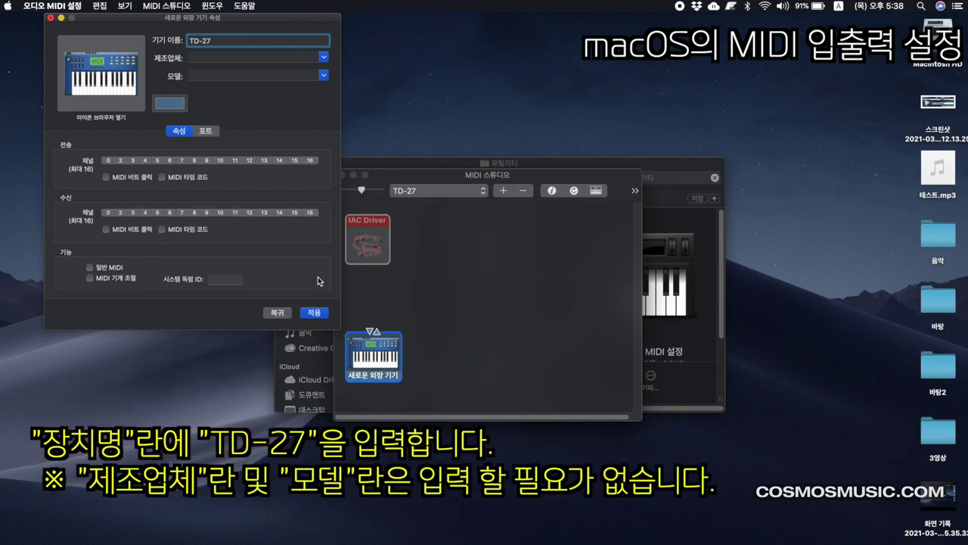
{"action": "left_click", "coordinate": [318, 317]}
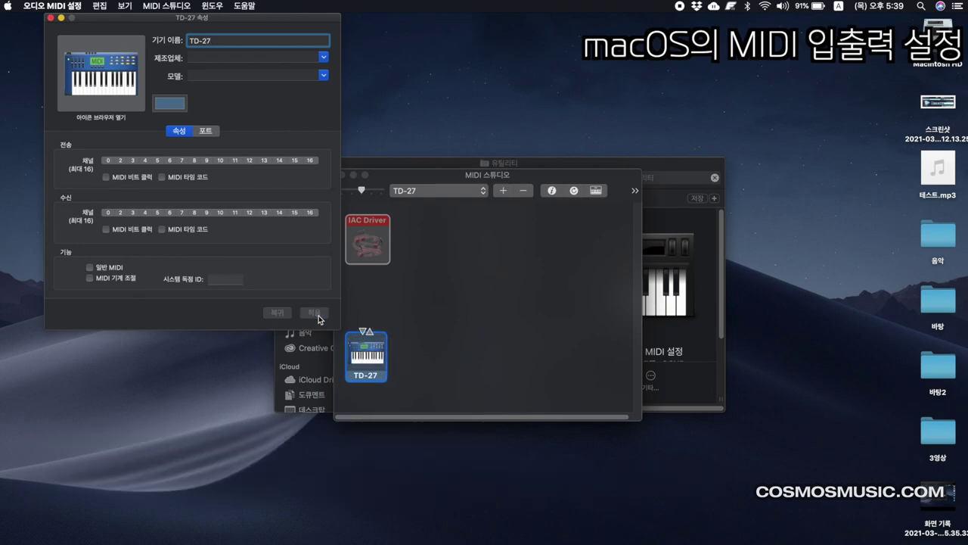
{"action": "left_click", "coordinate": [51, 17]}
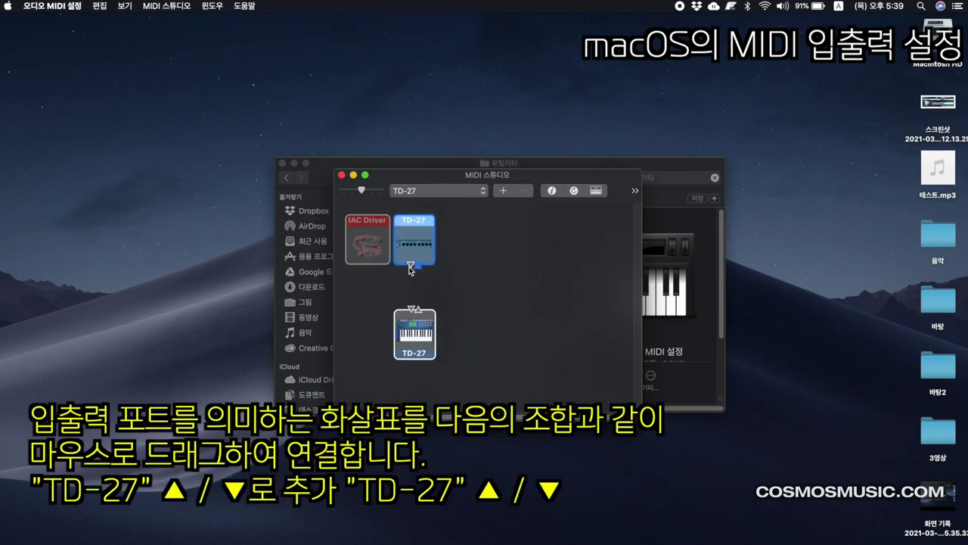
- Connect the TD-27's MIDI port to the added TD-27 device, run the setup test, and quit Audio MIDI Setup
{"action": "mouse_move", "coordinate": [412, 271]}
{"action": "left_mouse_down"}
{"action": "mouse_move", "coordinate": [413, 310]}
{"action": "mouse_move", "coordinate": [417, 266]}
{"action": "left_mouse_up"}
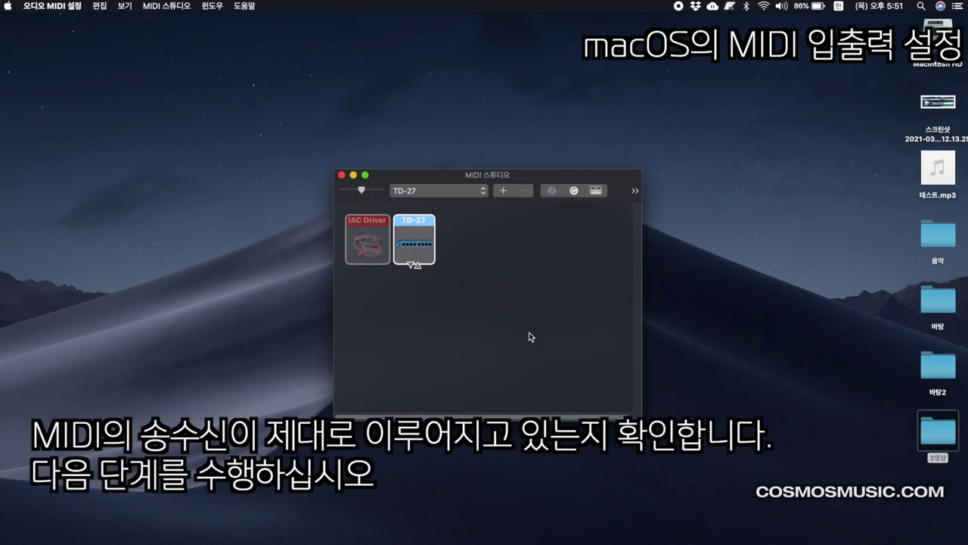
{"action": "left_click", "coordinate": [597, 192]}
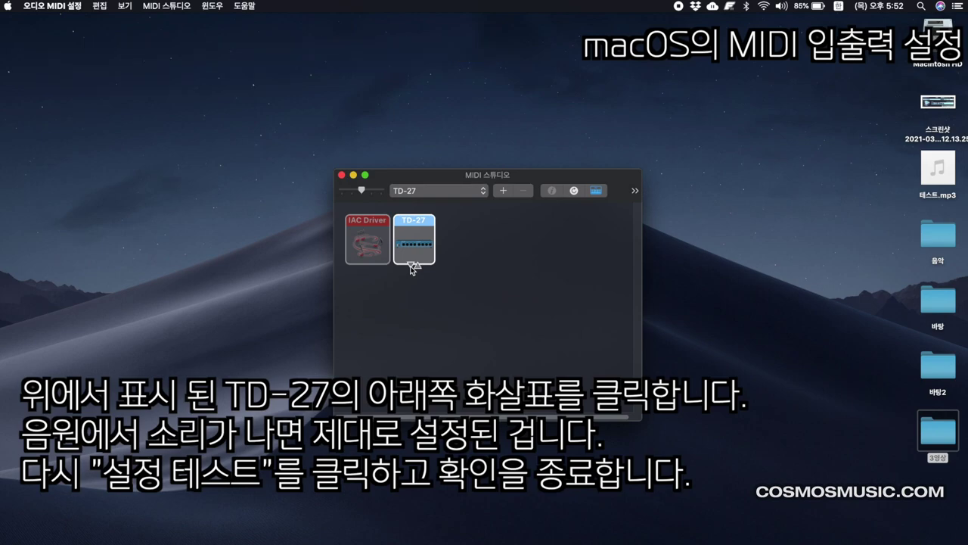
{"action": "left_click", "coordinate": [595, 190]}
{"action": "left_click", "coordinate": [52, 6]}
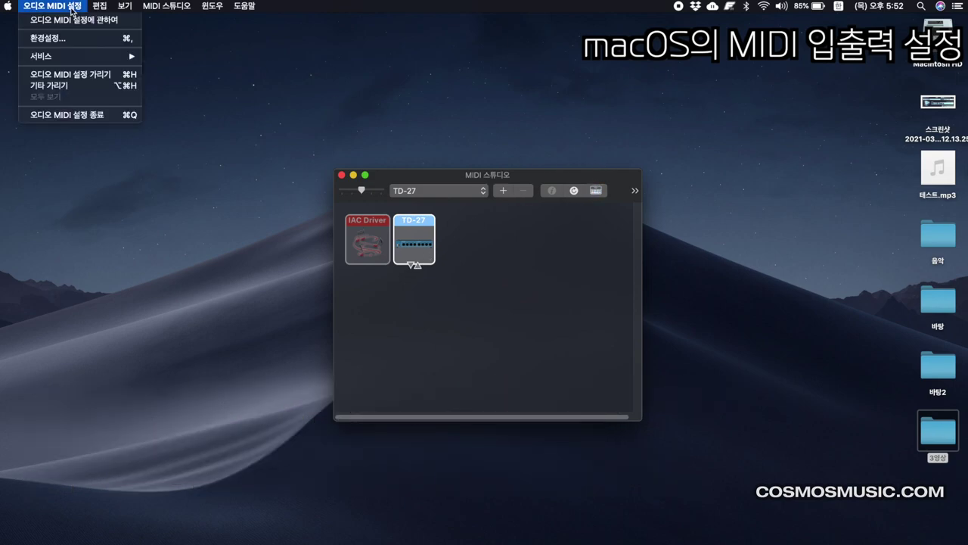
{"action": "left_click", "coordinate": [84, 116]}
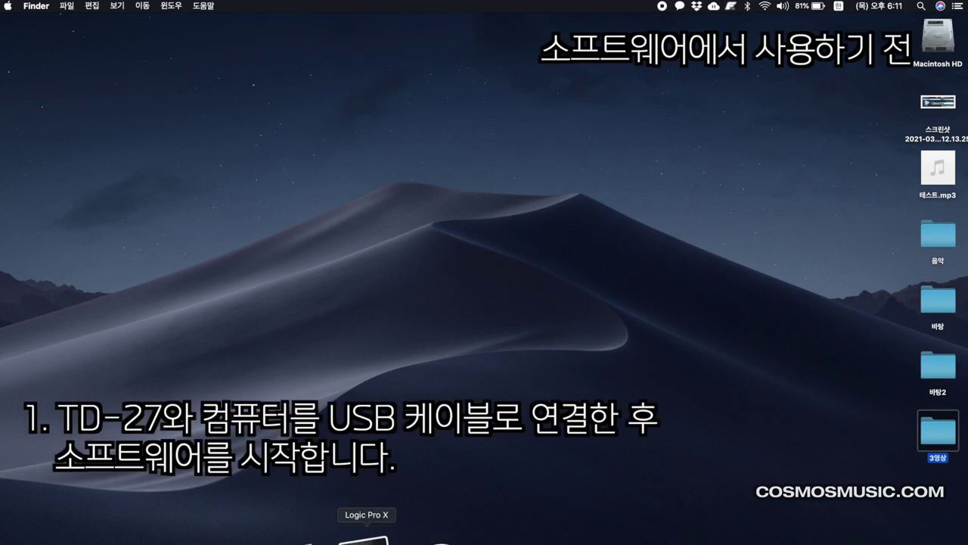
- Launch Logic Pro X, dismiss the audio interface alert, and open the audio device preferences
{"action": "left_click", "coordinate": [367, 538]}
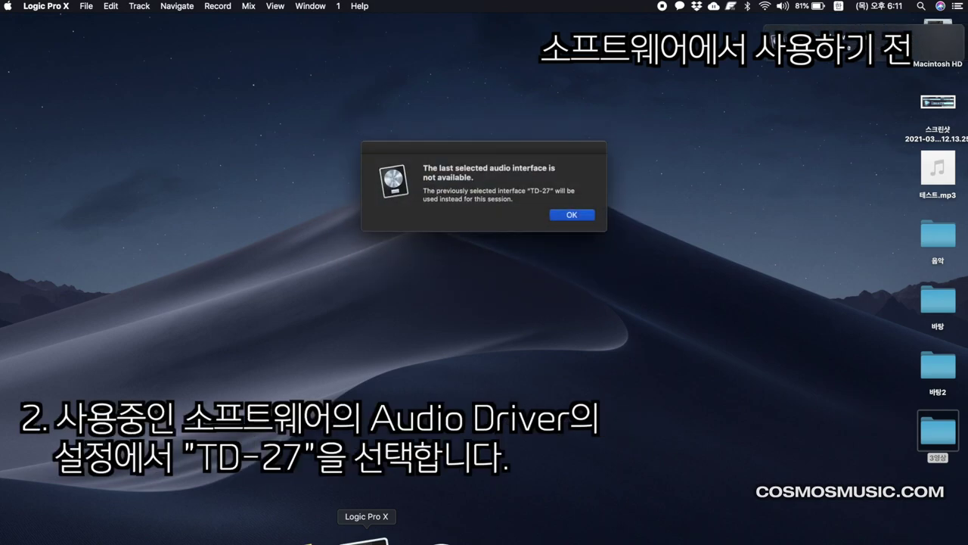
{"action": "left_click", "coordinate": [572, 219]}
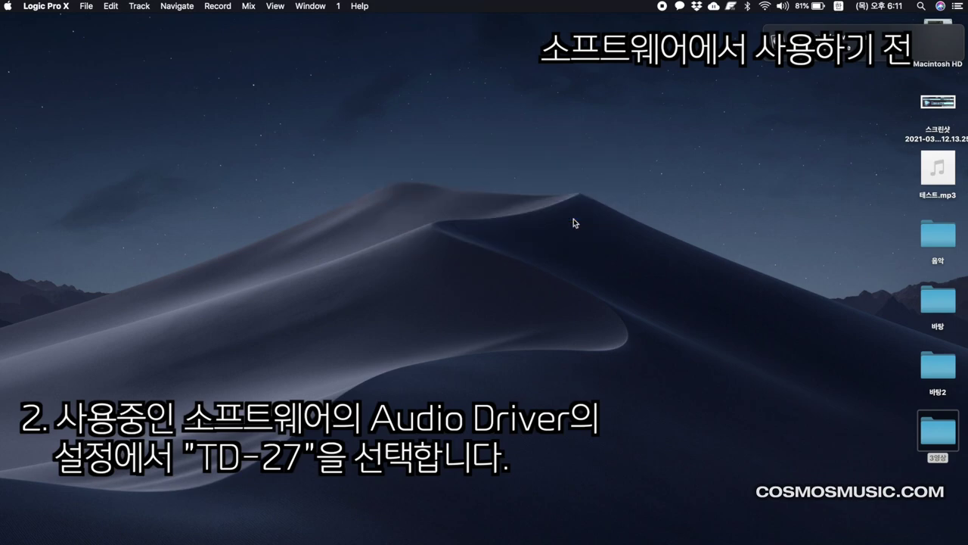
{"action": "left_click", "coordinate": [61, 11]}
{"action": "mouse_move", "coordinate": [65, 38]}
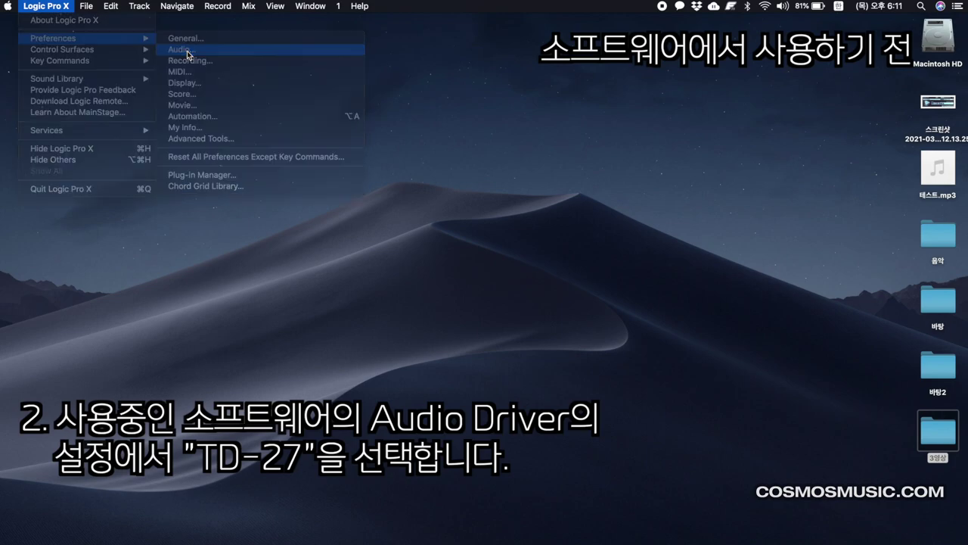
{"action": "left_click", "coordinate": [188, 53]}
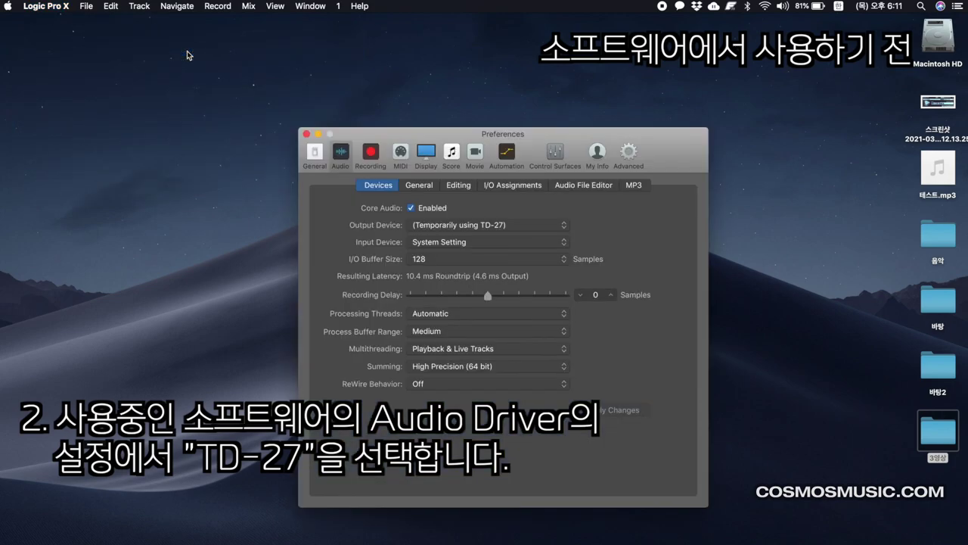
- Set the audio input device to TD-27 and apply the changes
{"action": "left_click", "coordinate": [466, 245]}
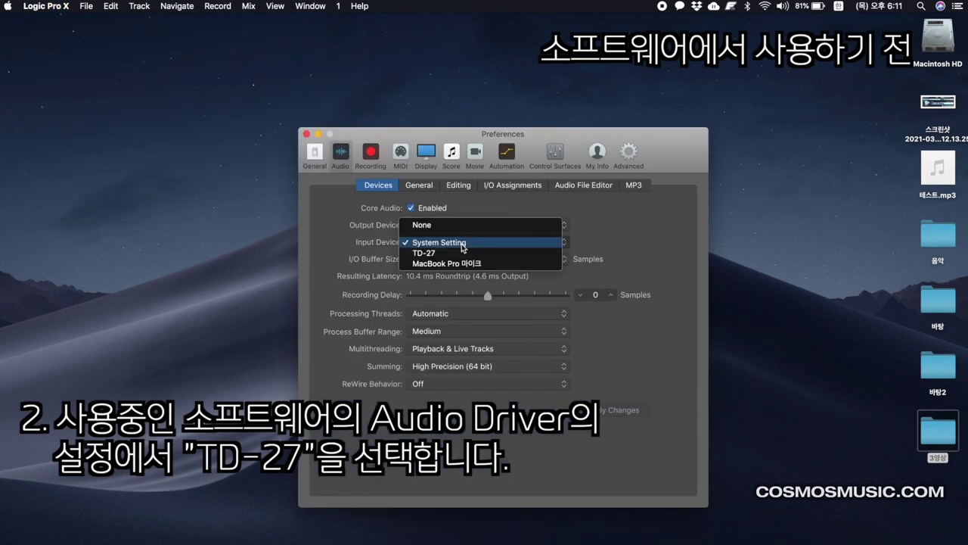
{"action": "left_click", "coordinate": [447, 254]}
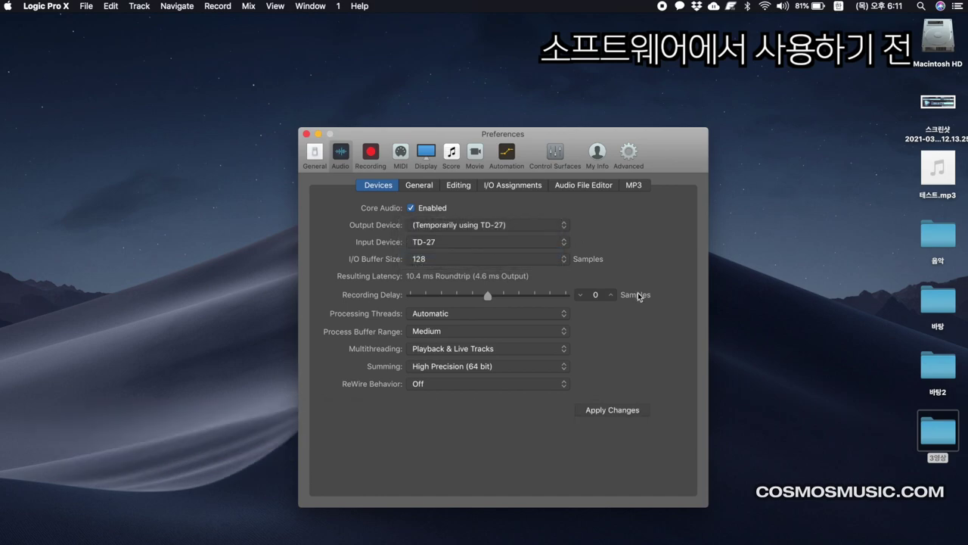
{"action": "left_click", "coordinate": [615, 413]}
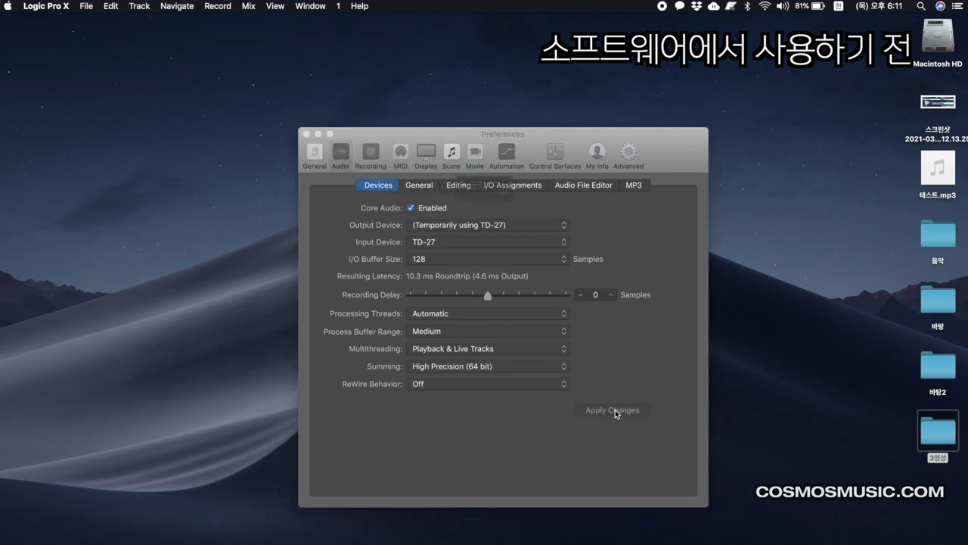
{"action": "left_click", "coordinate": [573, 216]}
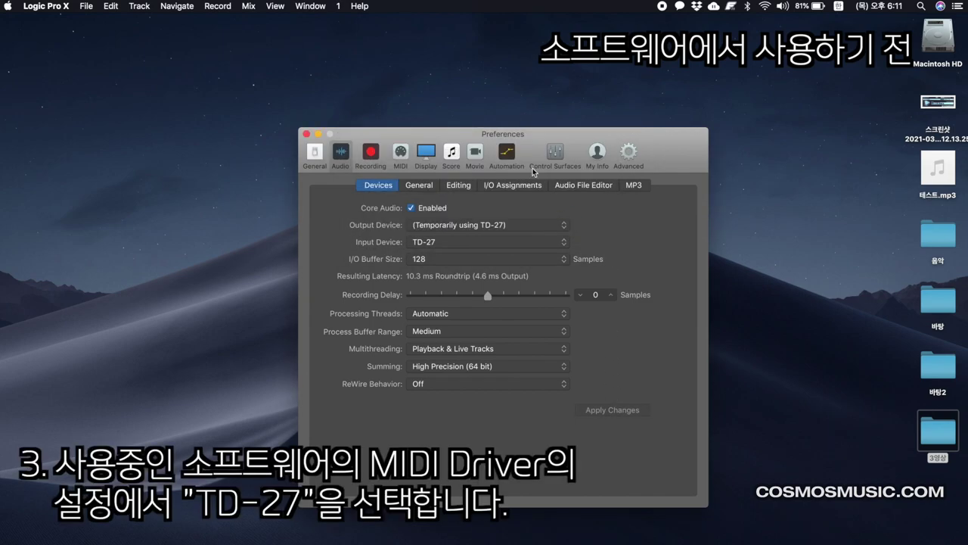
- Enable the TD-27 as a MIDI input in the MIDI input preferences
{"action": "left_click", "coordinate": [400, 155]}
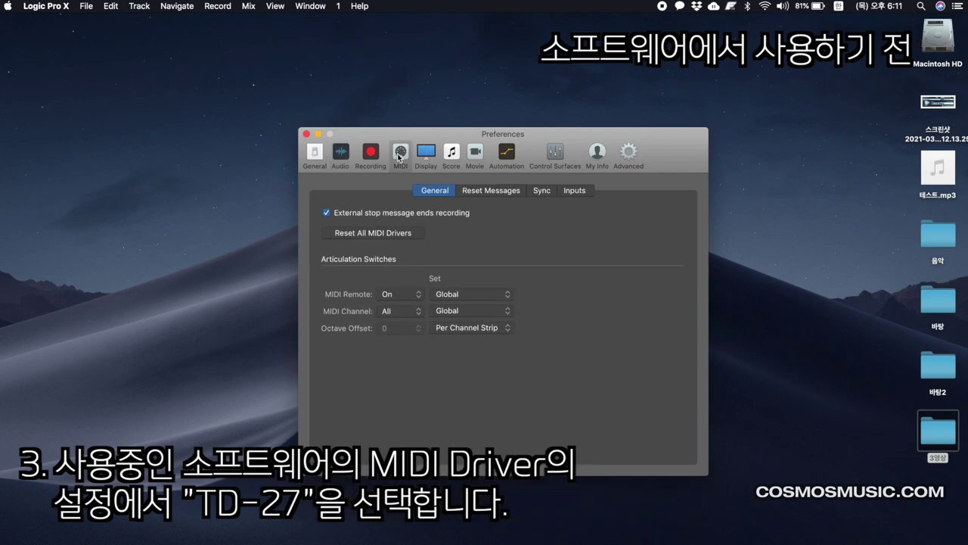
{"action": "left_click", "coordinate": [572, 191]}
{"action": "left_click", "coordinate": [330, 433]}
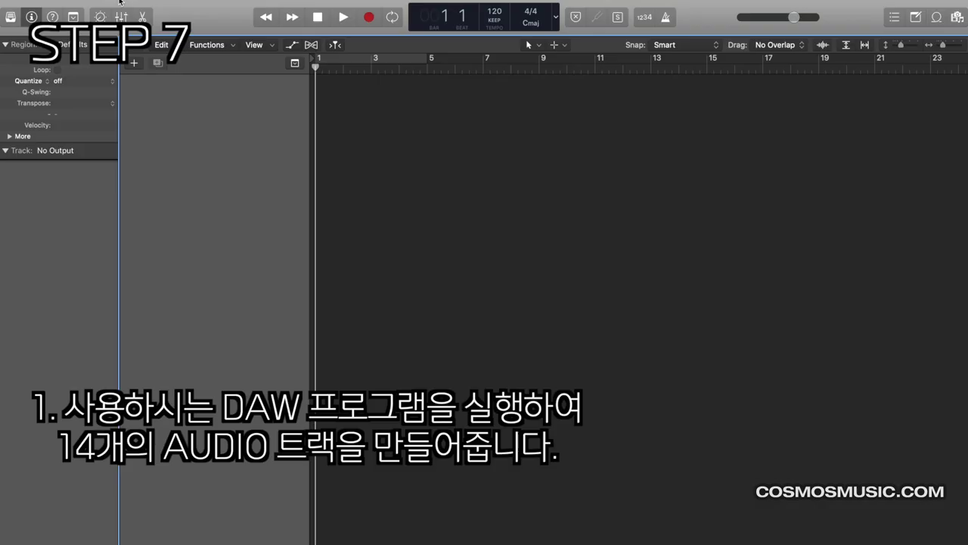
- Create 14 new audio tracks in the empty project
{"action": "key", "text": "alt+super+n"}
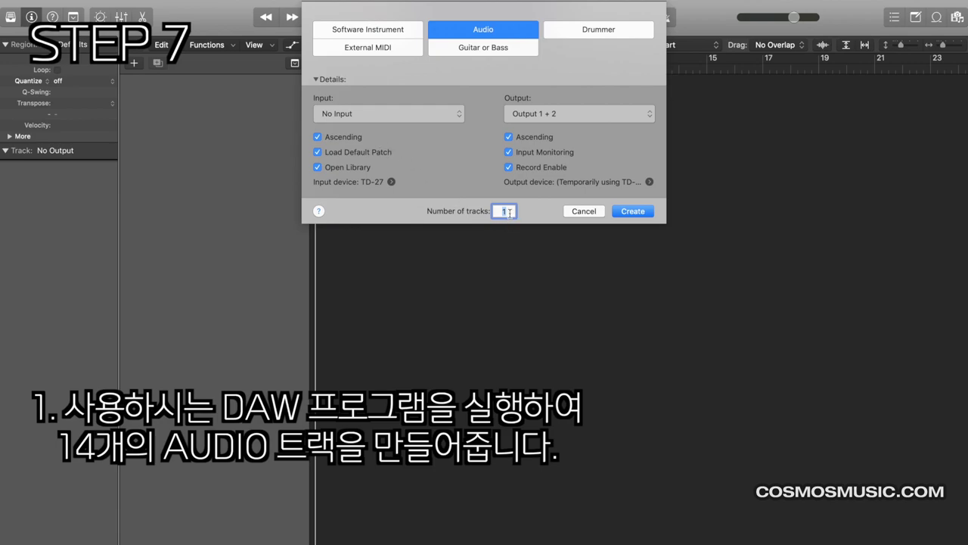
{"action": "type", "text": "14"}
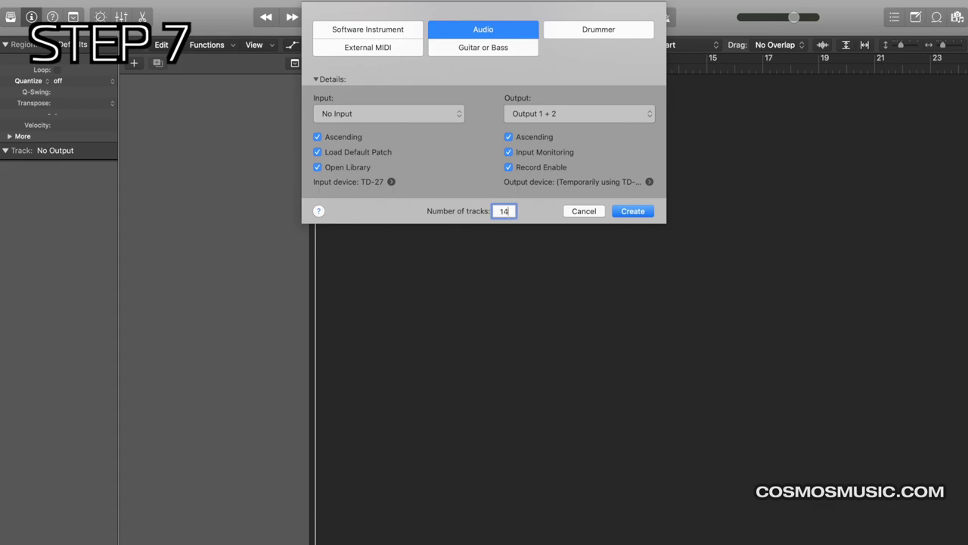
{"action": "key", "text": "Return"}
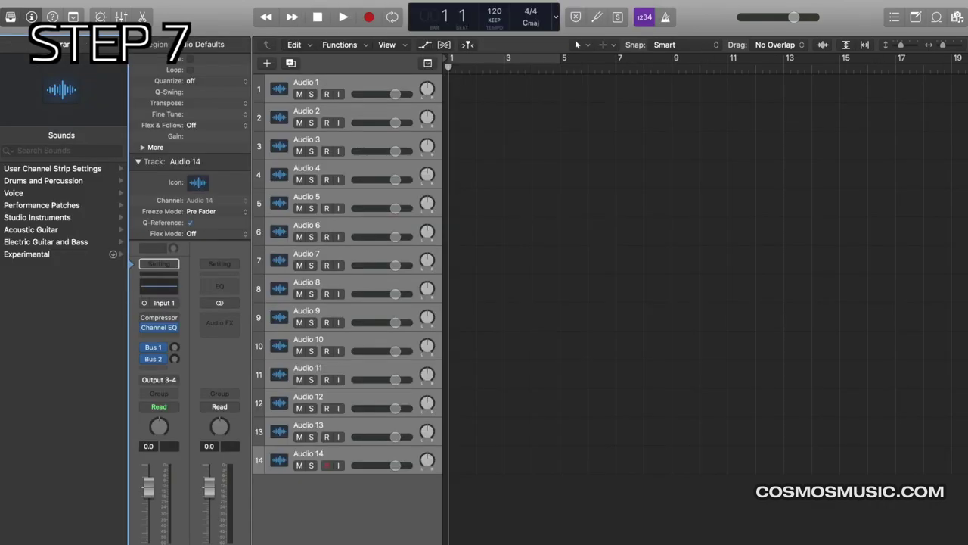
- Show the mixer and switch the input format of all 14 audio tracks from mono to stereo
{"action": "key", "text": "x"}
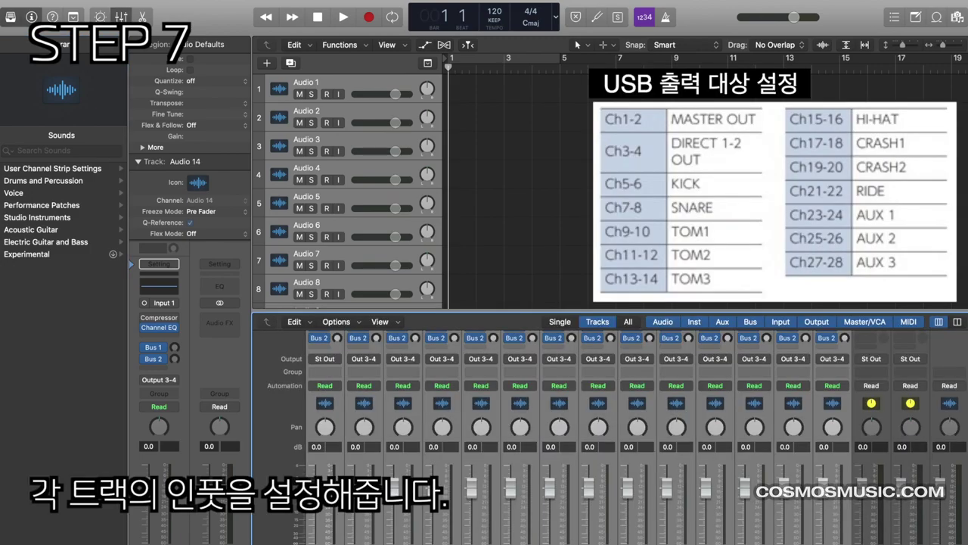
{"action": "scroll", "coordinate": [453, 477], "scroll_direction": "up", "scroll_amount": 5}
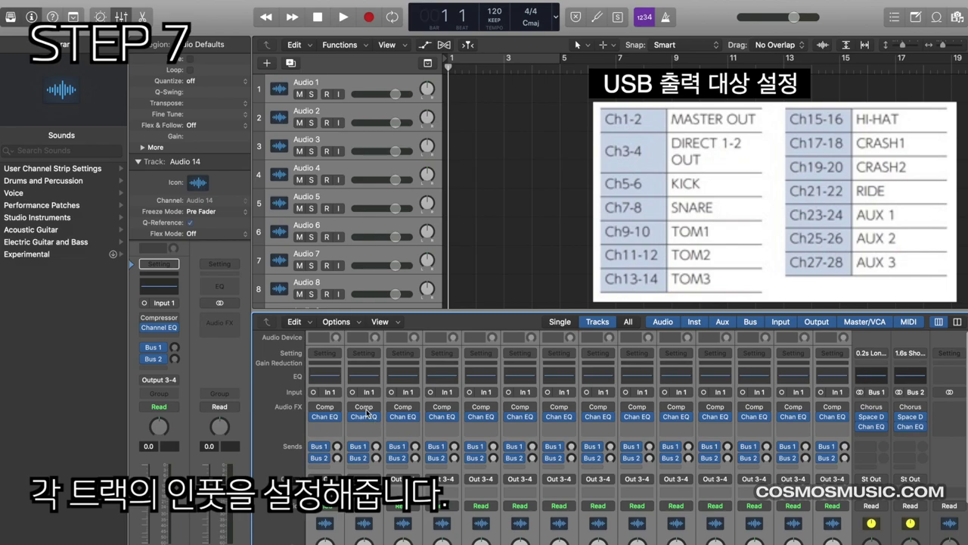
{"action": "left_click", "coordinate": [332, 392]}
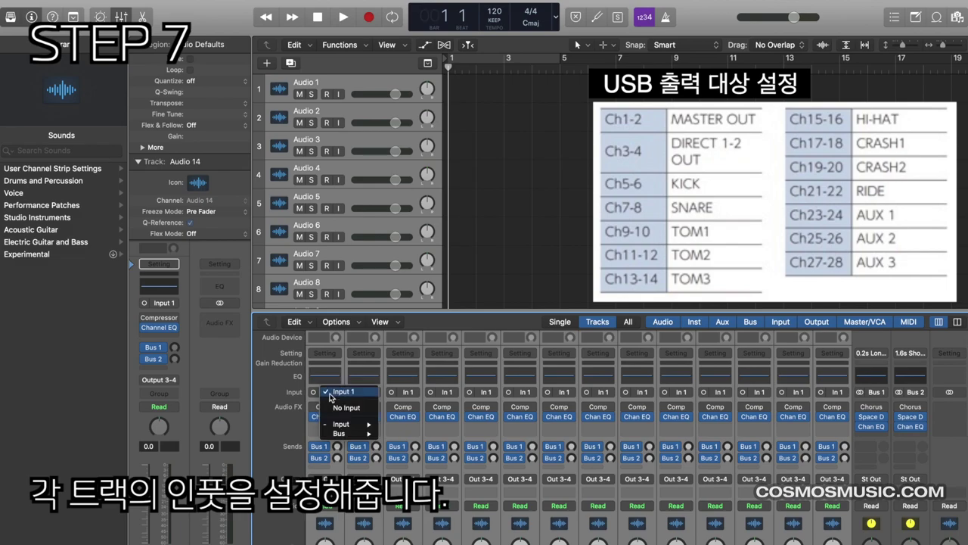
{"action": "left_click", "coordinate": [332, 394]}
{"action": "left_click", "coordinate": [312, 392]}
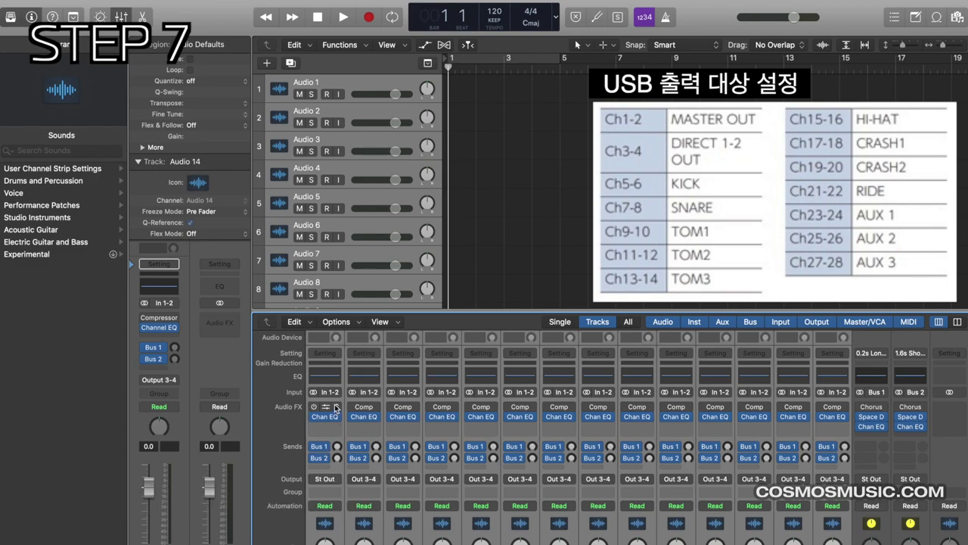
- Select only Audio 1, then assign Input 5-6 to Audio 2 and Input 7-8 to Audio 3 in the mixer
{"action": "left_click", "coordinate": [363, 87]}
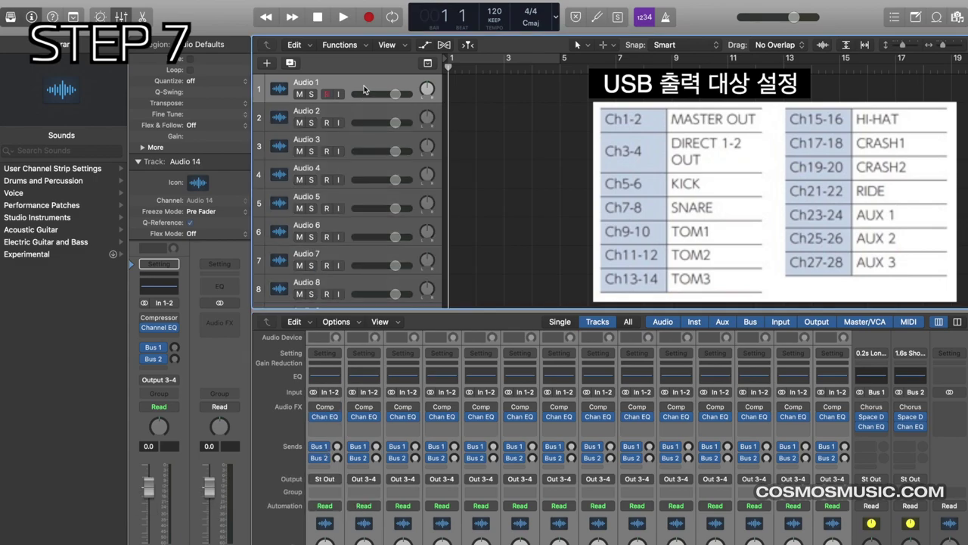
{"action": "left_click", "coordinate": [370, 393]}
{"action": "mouse_move", "coordinate": [397, 425]}
{"action": "left_click", "coordinate": [446, 443]}
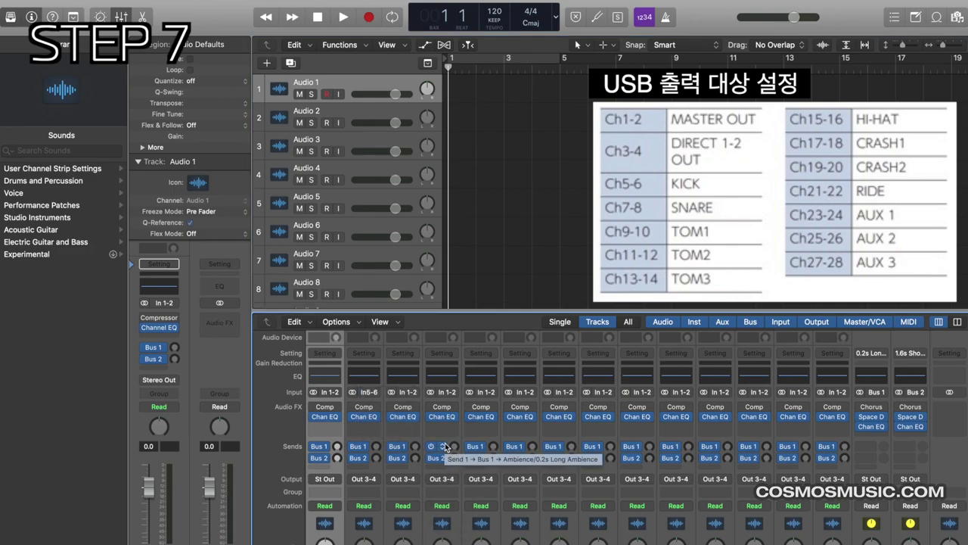
{"action": "left_click", "coordinate": [408, 392]}
{"action": "mouse_move", "coordinate": [452, 425]}
{"action": "left_click", "coordinate": [485, 451]}
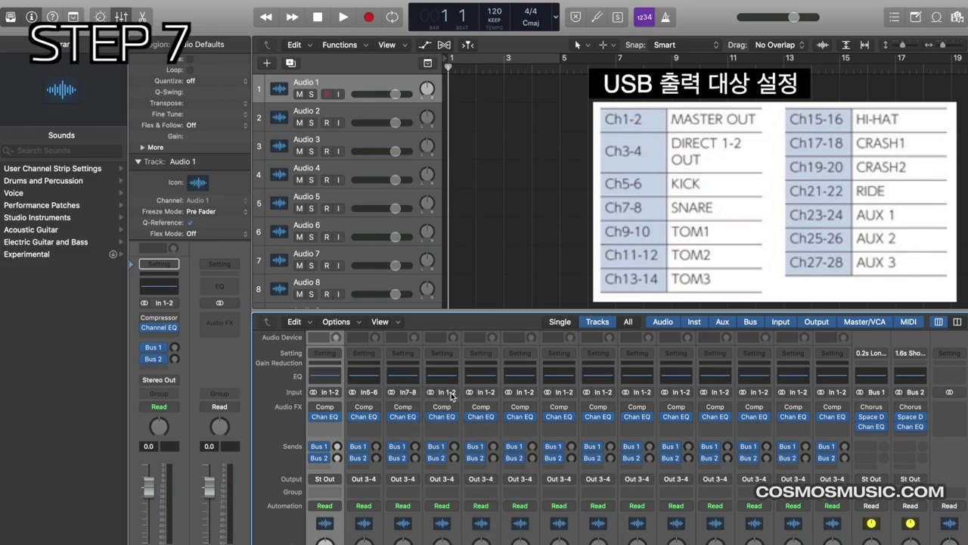
- Assign Input 9-10 to Audio 4, Input 11-12 to Audio 5, and Input 13-14 to Audio 6
{"action": "left_click", "coordinate": [442, 392]}
{"action": "left_click", "coordinate": [526, 461]}
{"action": "left_click", "coordinate": [481, 392]}
{"action": "mouse_move", "coordinate": [525, 424]}
{"action": "left_click", "coordinate": [565, 470]}
{"action": "left_click", "coordinate": [520, 392]}
{"action": "left_click", "coordinate": [605, 480]}
- Assign Input 15-16 to Audio 7, Input 17-18 to Audio 8, and Input 19-20 to Audio 9
{"action": "left_click", "coordinate": [558, 392]}
{"action": "mouse_move", "coordinate": [583, 424]}
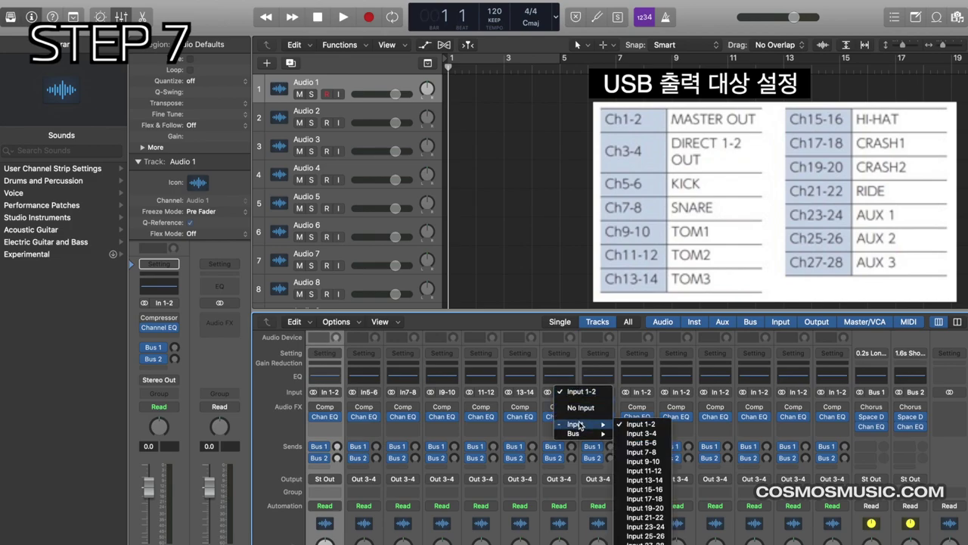
{"action": "left_click", "coordinate": [645, 490]}
{"action": "left_click", "coordinate": [617, 392]}
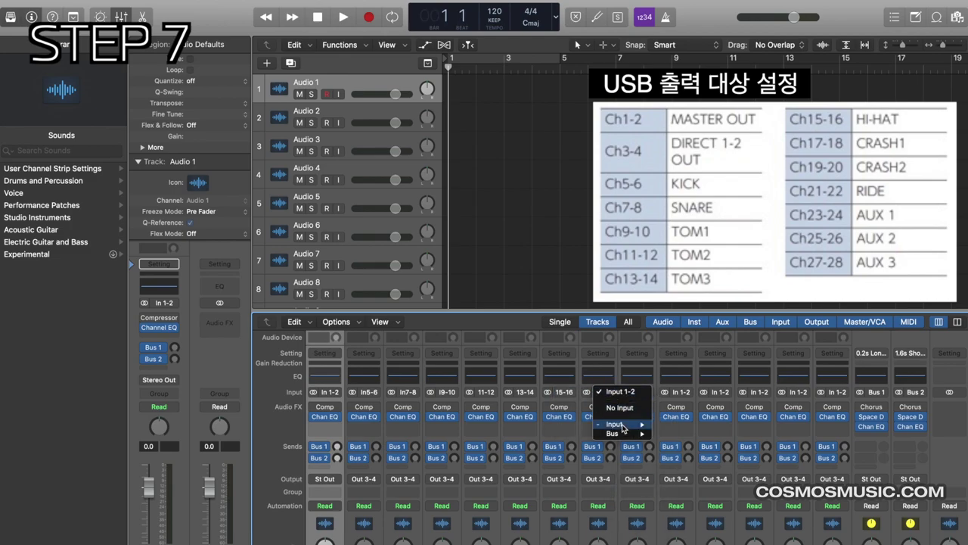
{"action": "mouse_move", "coordinate": [625, 429]}
{"action": "left_click", "coordinate": [670, 488]}
{"action": "left_click", "coordinate": [637, 392]}
{"action": "mouse_move", "coordinate": [660, 425]}
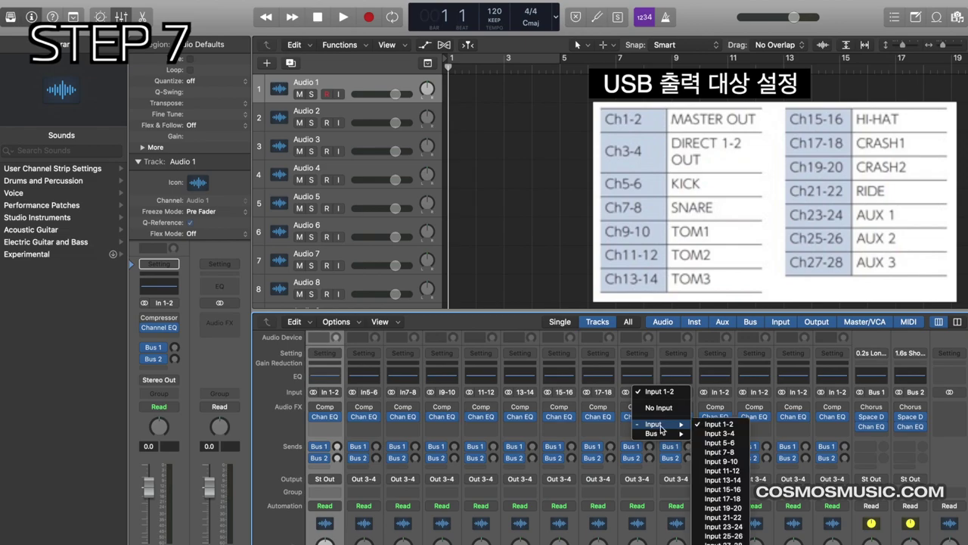
{"action": "left_click", "coordinate": [722, 508]}
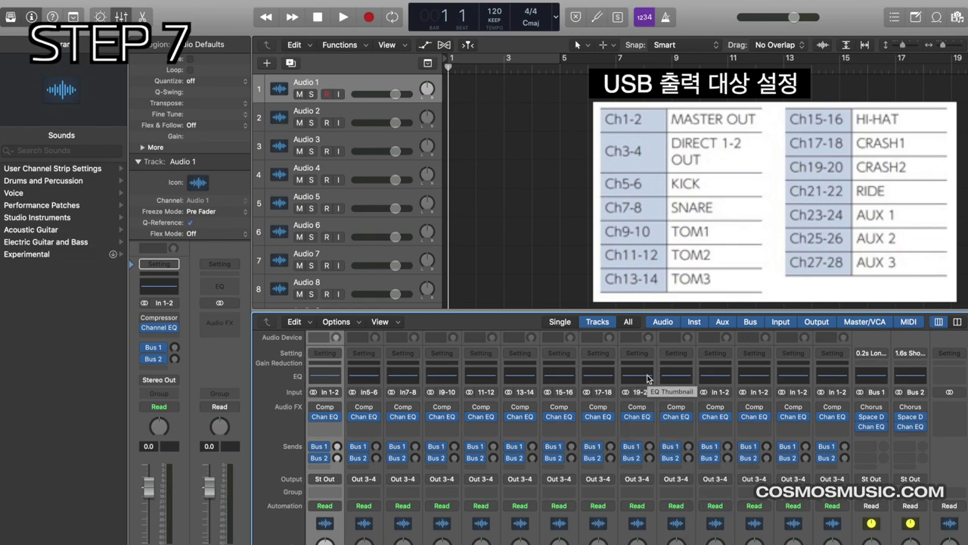
- Rename the first three tracks Master Out, Kick and Snare
{"action": "left_click", "coordinate": [308, 80]}
{"action": "double_click", "coordinate": [308, 80]}
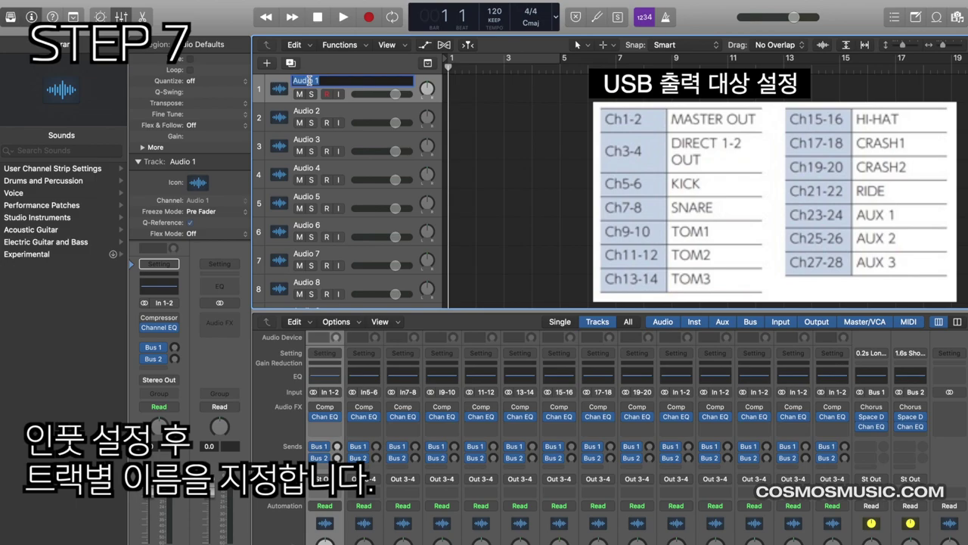
{"action": "type", "text": "Master Out"}
{"action": "key", "text": "Tab"}
{"action": "type", "text": "K"}
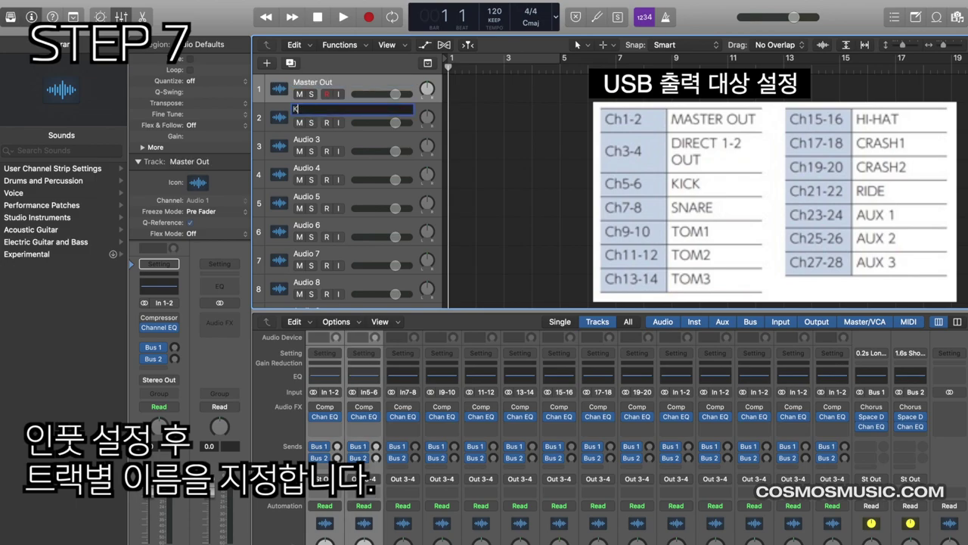
{"action": "type", "text": "ick"}
{"action": "key", "text": "Tab"}
{"action": "type", "text": "S"}
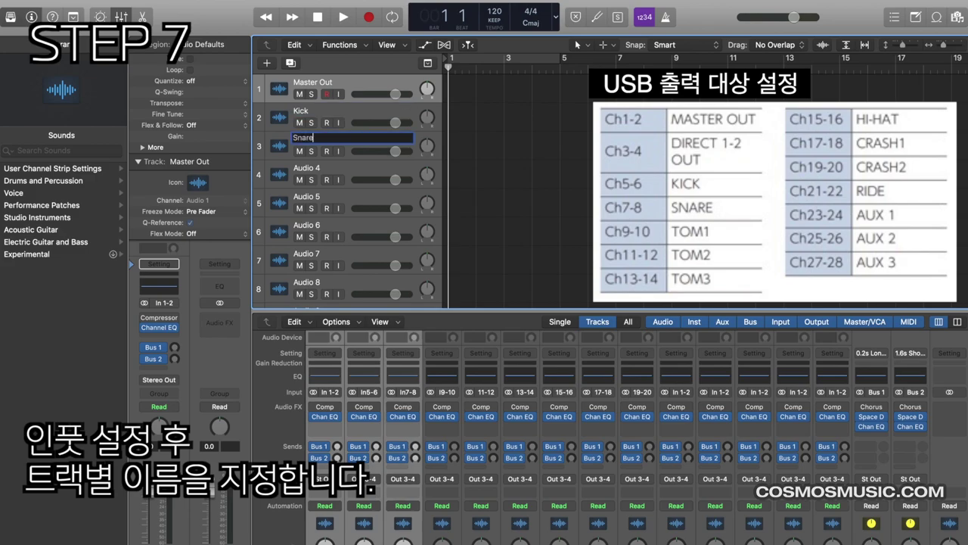
{"action": "key", "text": "Tab"}
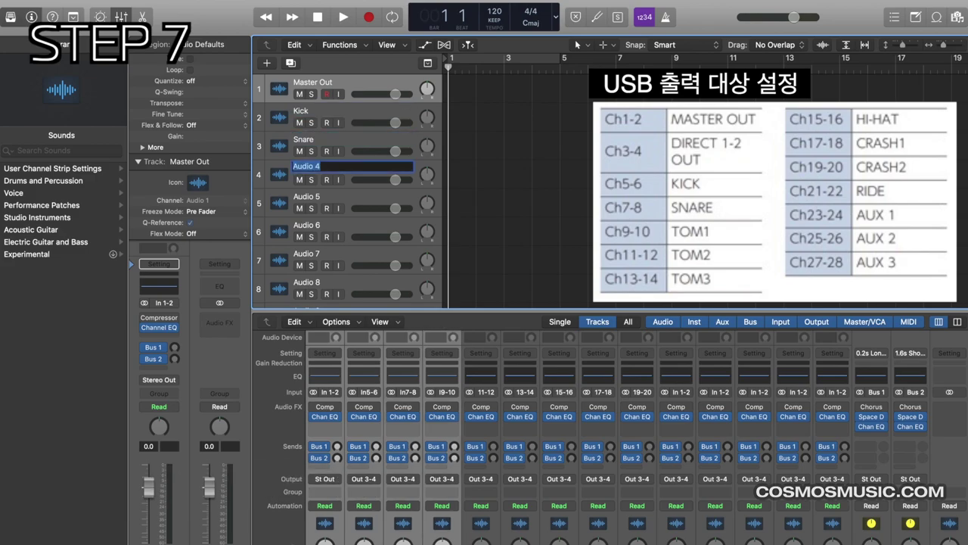
- Rename tracks 4 to 6 as Tom1, Tom3 and Hi-hat
{"action": "type", "text": "Tom1"}
{"action": "key", "text": "Tab"}
{"action": "type", "text": "Tom3"}
{"action": "key", "text": "Tab"}
{"action": "type", "text": "Tom"}
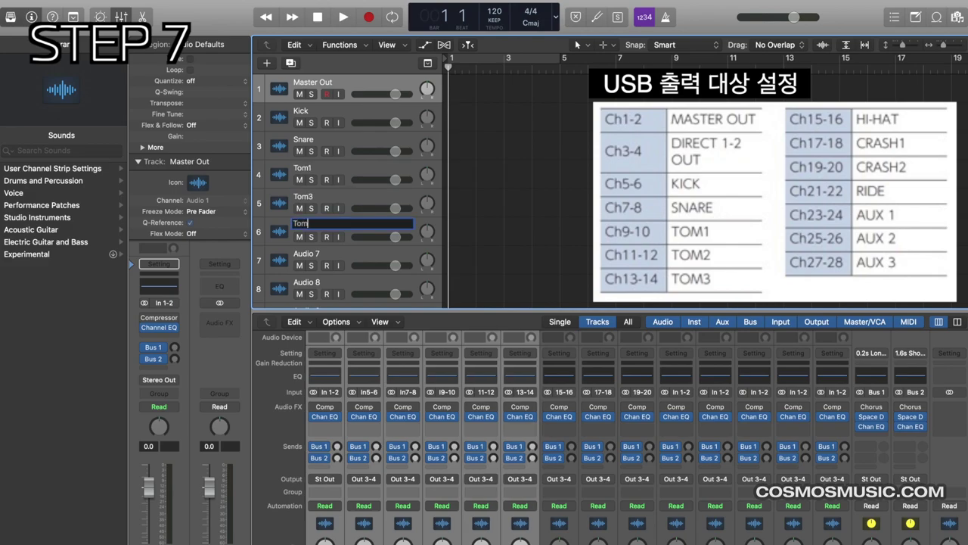
{"action": "key", "text": "BackSpace"}
{"action": "key", "text": "BackSpace"}
{"action": "key", "text": "BackSpace"}
{"action": "key", "text": "Tab"}
- Rename tracks 7 to 9 as Crash1, Crash2 and Ride
{"action": "type", "text": "Crash1"}
{"action": "key", "text": "Tab"}
{"action": "type", "text": "Crash"}
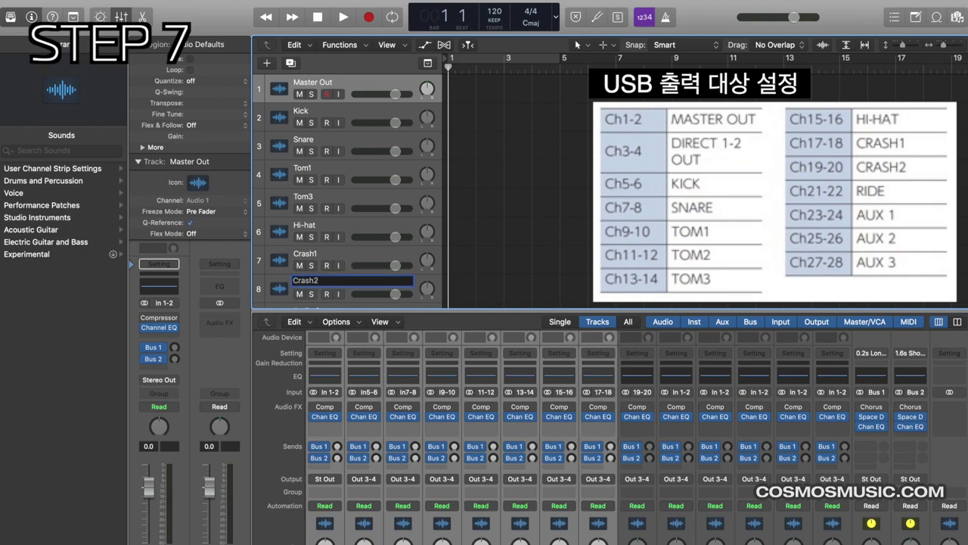
{"action": "type", "text": "2"}
{"action": "key", "text": "Tab"}
{"action": "type", "text": "Rid"}
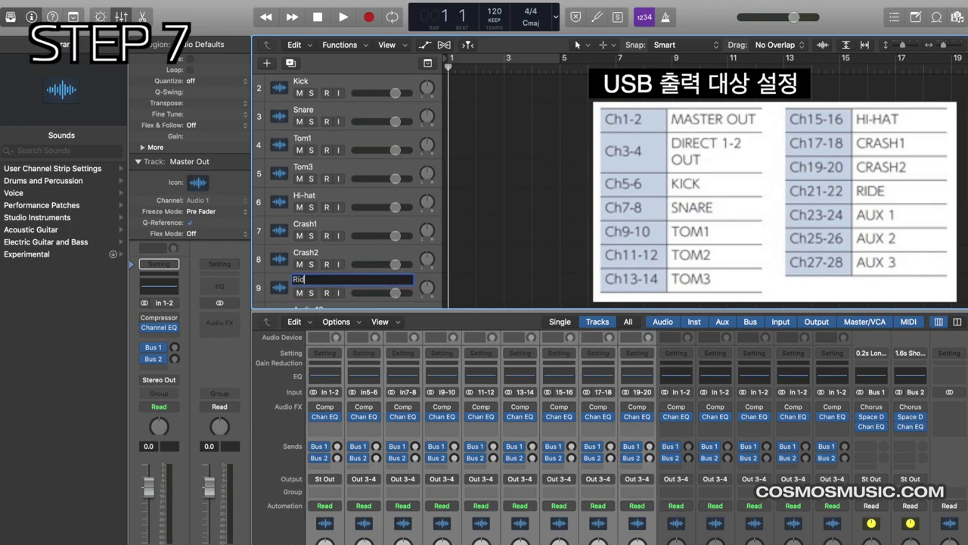
{"action": "key", "text": "Tab"}
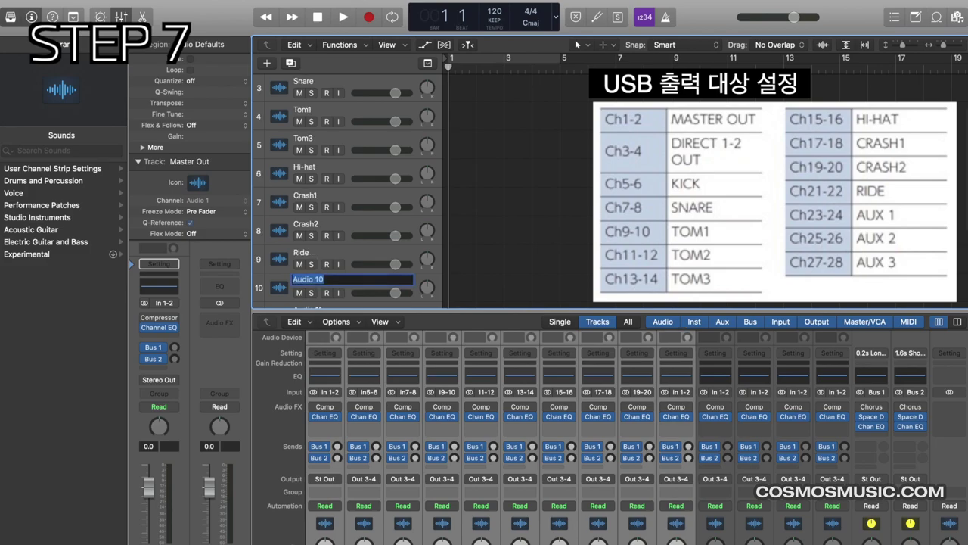
- Rename tracks 10 to 13 as Aux1, Aux2, Aux3 and Aux4
{"action": "type", "text": "Aux1"}
{"action": "key", "text": "Tab"}
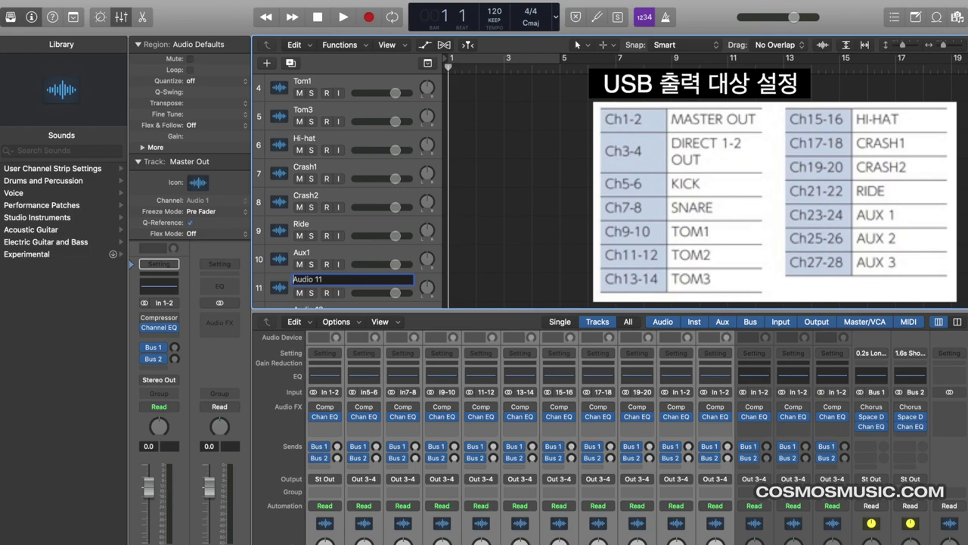
{"action": "type", "text": "Aux2"}
{"action": "key", "text": "Tab"}
{"action": "type", "text": "Aux3"}
{"action": "key", "text": "Tab"}
{"action": "type", "text": "Aux"}
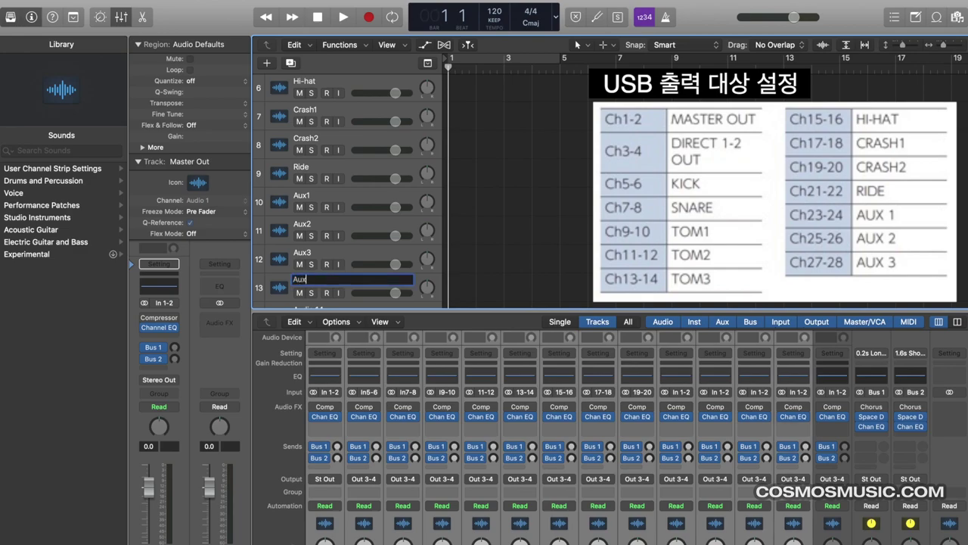
{"action": "key", "text": "Return"}
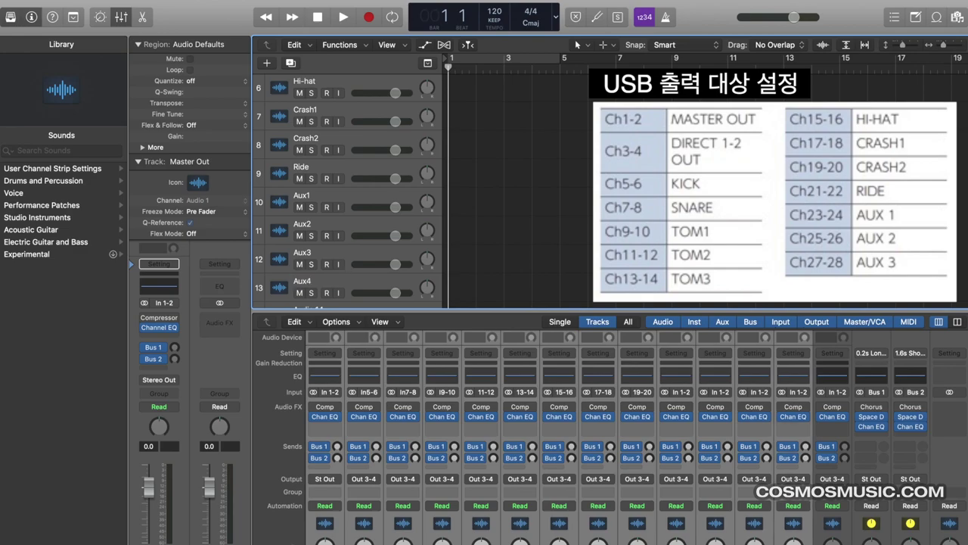
- Delete the unused Audio 14 track at the end of the track list
{"action": "scroll", "coordinate": [345, 164], "scroll_direction": "down", "scroll_amount": 2}
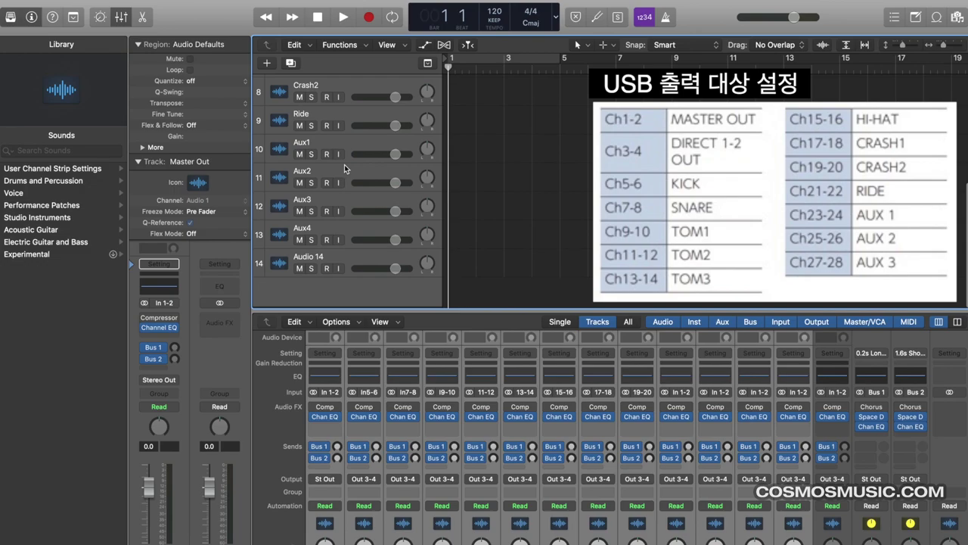
{"action": "left_click", "coordinate": [347, 260]}
{"action": "key", "text": "super+BackSpace"}
- Select the tracks from Kick through Ride and enable recording on all of them
{"action": "scroll", "coordinate": [347, 260], "scroll_direction": "up", "scroll_amount": 5}
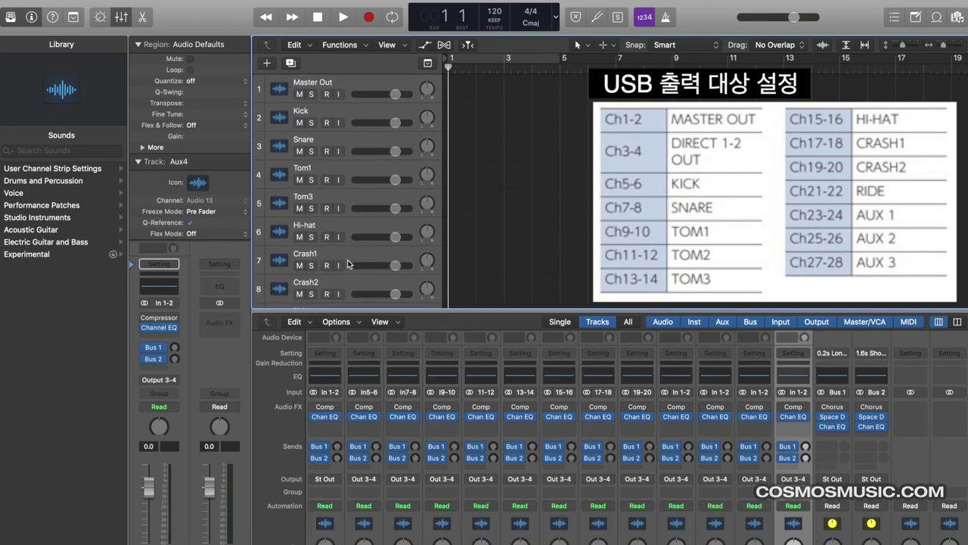
{"action": "left_click", "coordinate": [339, 112]}
{"action": "scroll", "coordinate": [340, 111], "scroll_direction": "down", "scroll_amount": 2}
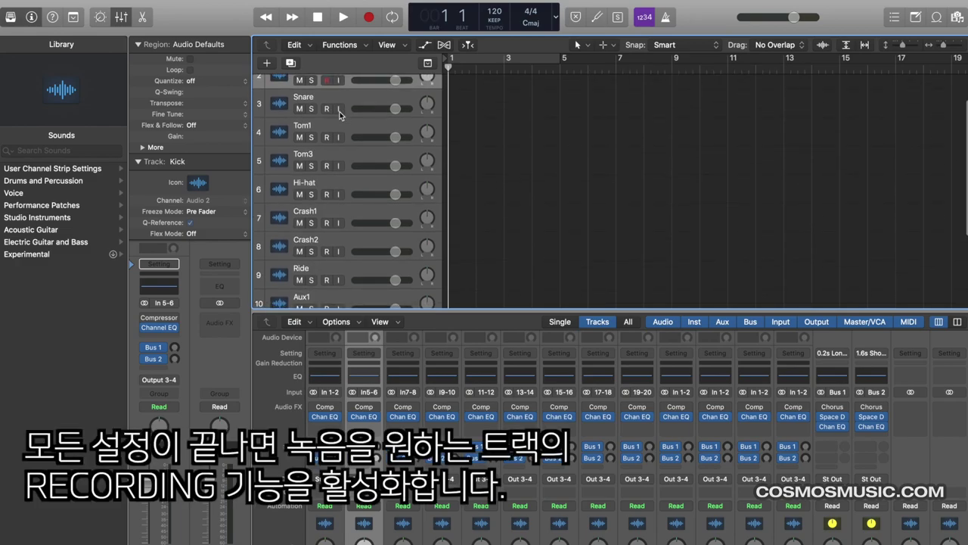
{"action": "left_click", "coordinate": [349, 270], "text": "shift"}
{"action": "left_click", "coordinate": [327, 252]}
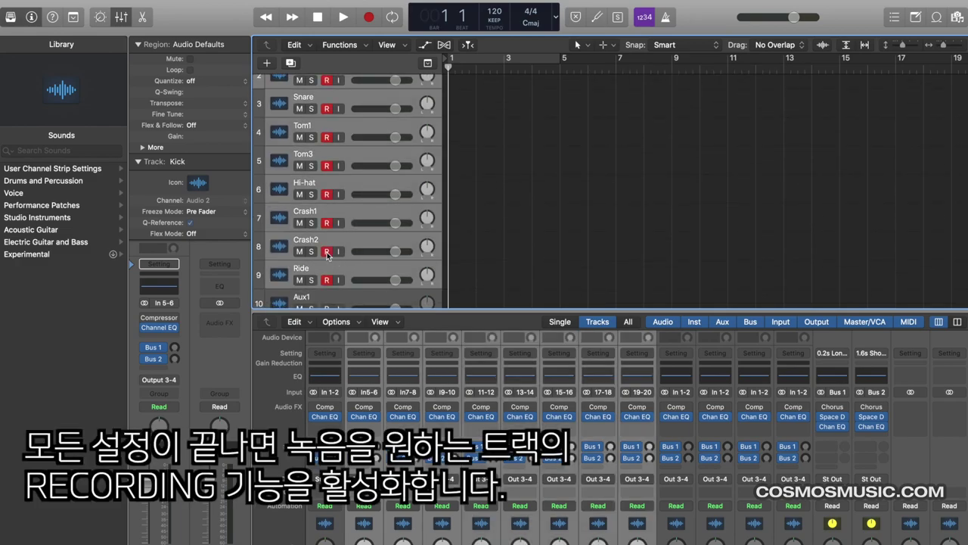